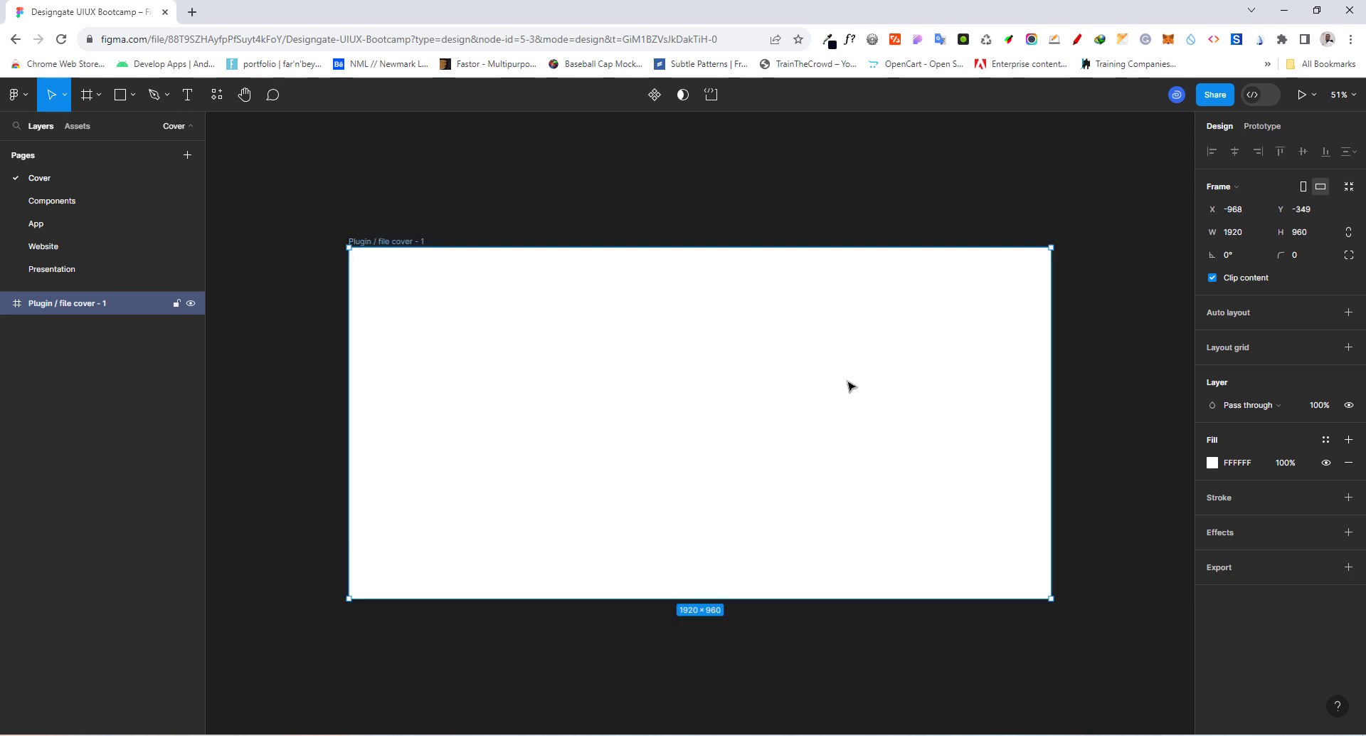
Step: Shift the white frame slightly up and to the left, and set its fill colour to 192D4E
drag(847, 380, 831, 353)
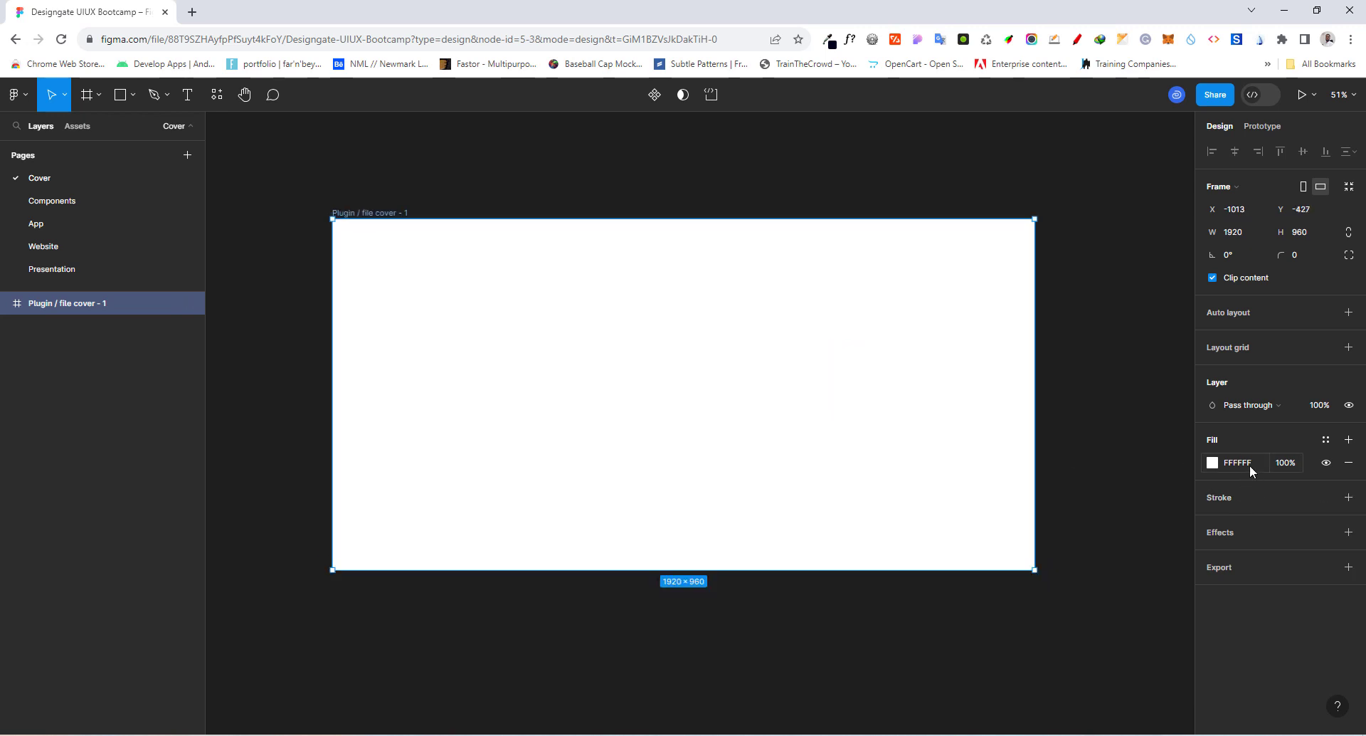
click(1249, 464)
text(192d4e)
key(Return)
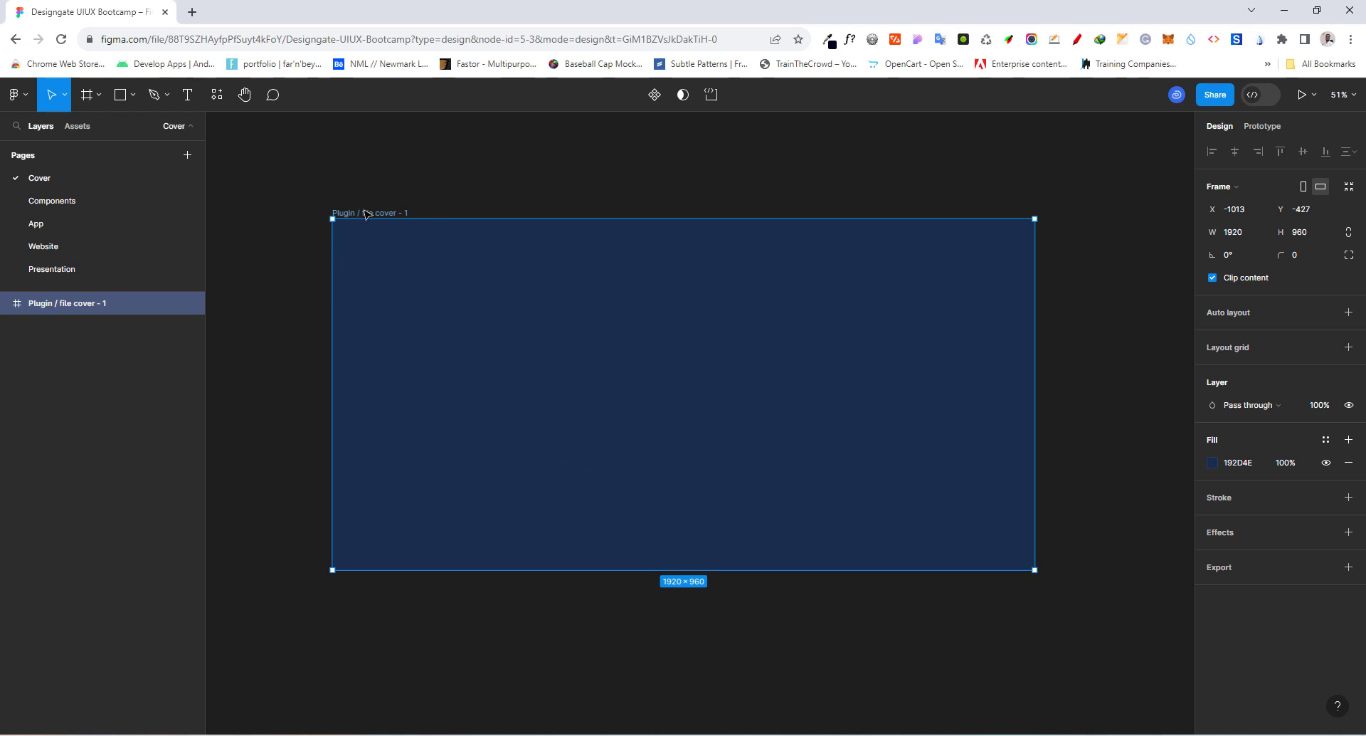
Step: Rename the frame as Cover
click(85, 304)
double_click(86, 305)
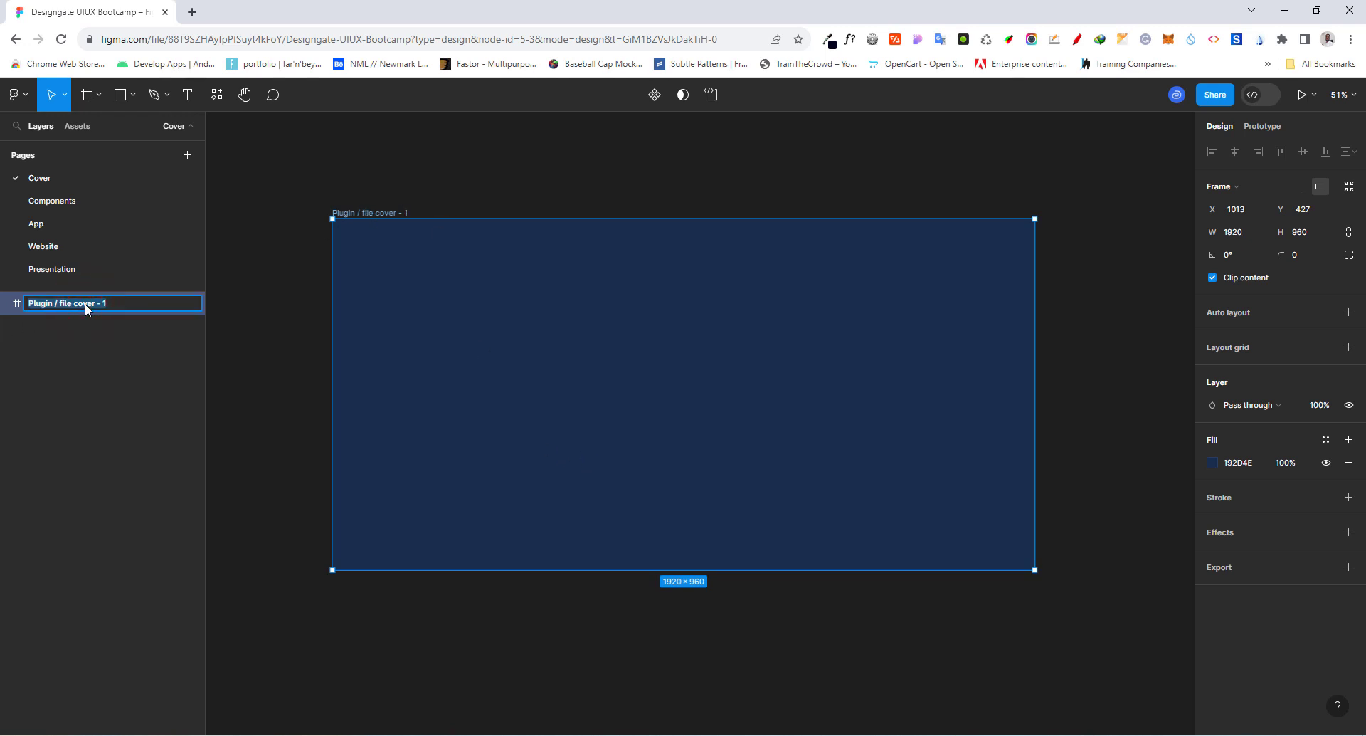
text(Cover)
key(Return)
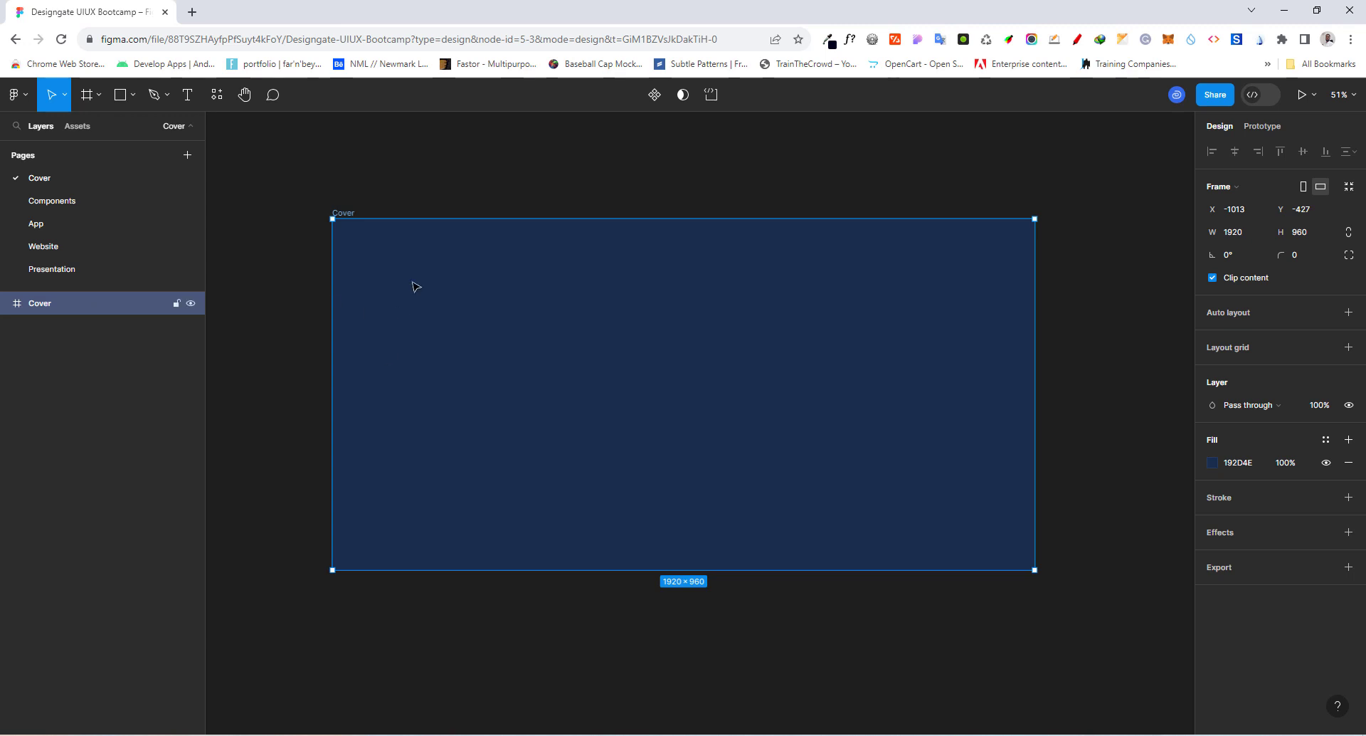
Step: Add a text in the Cover frame reading "Designgate UIUX" on one line and "Bootcamp" on the line below
click(188, 93)
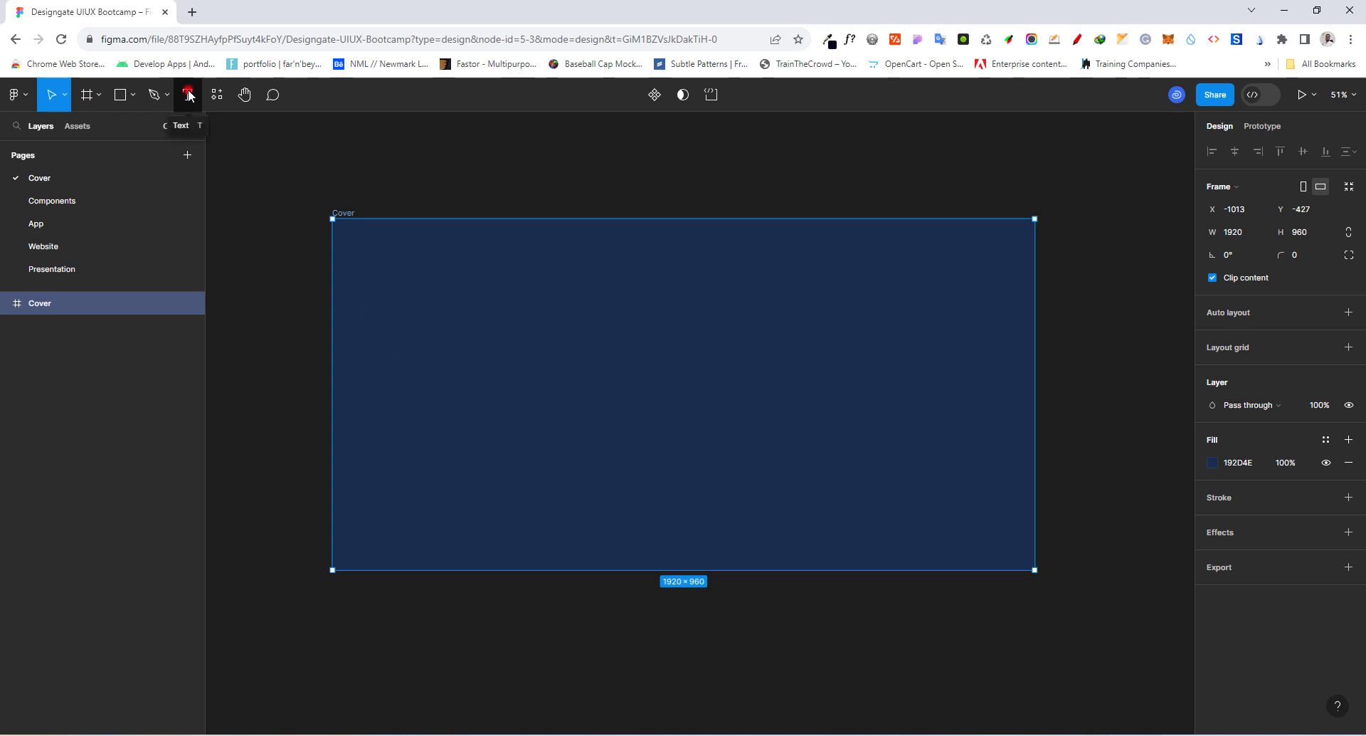
click(569, 356)
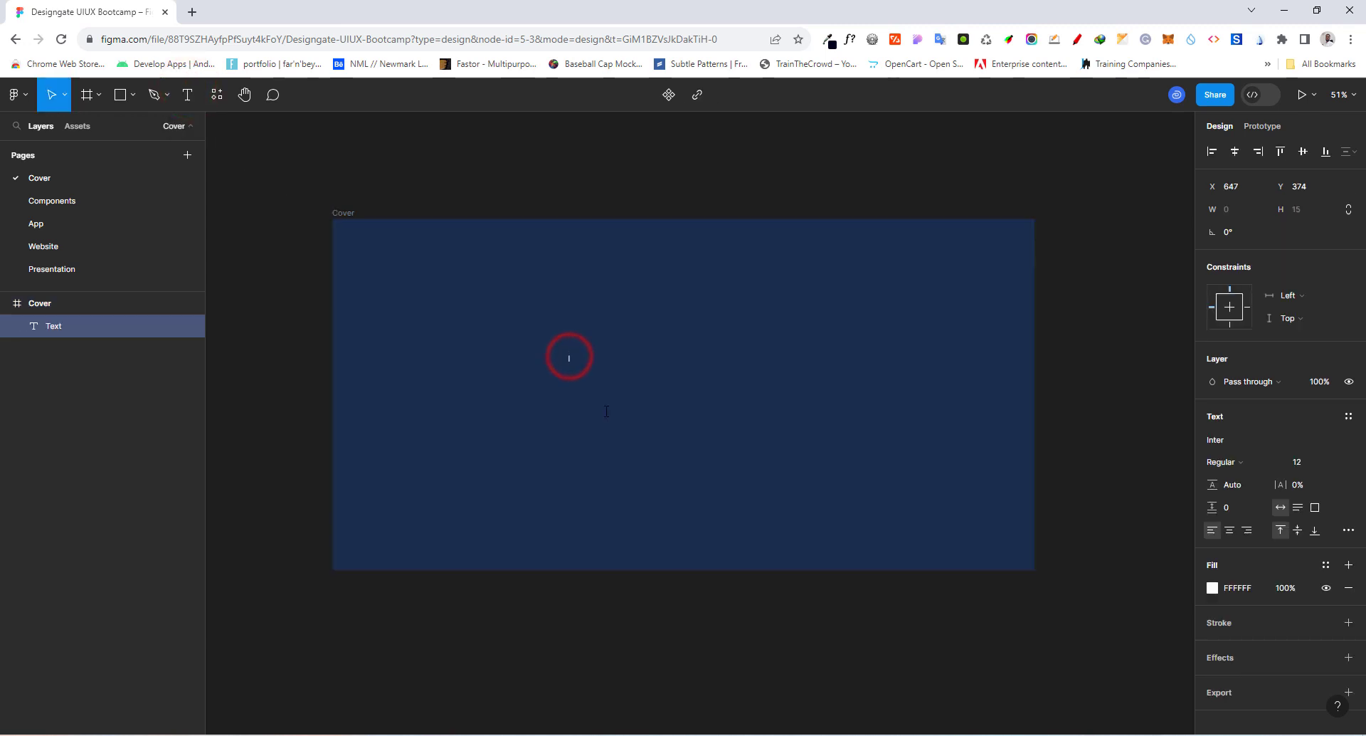
text(Designgate)
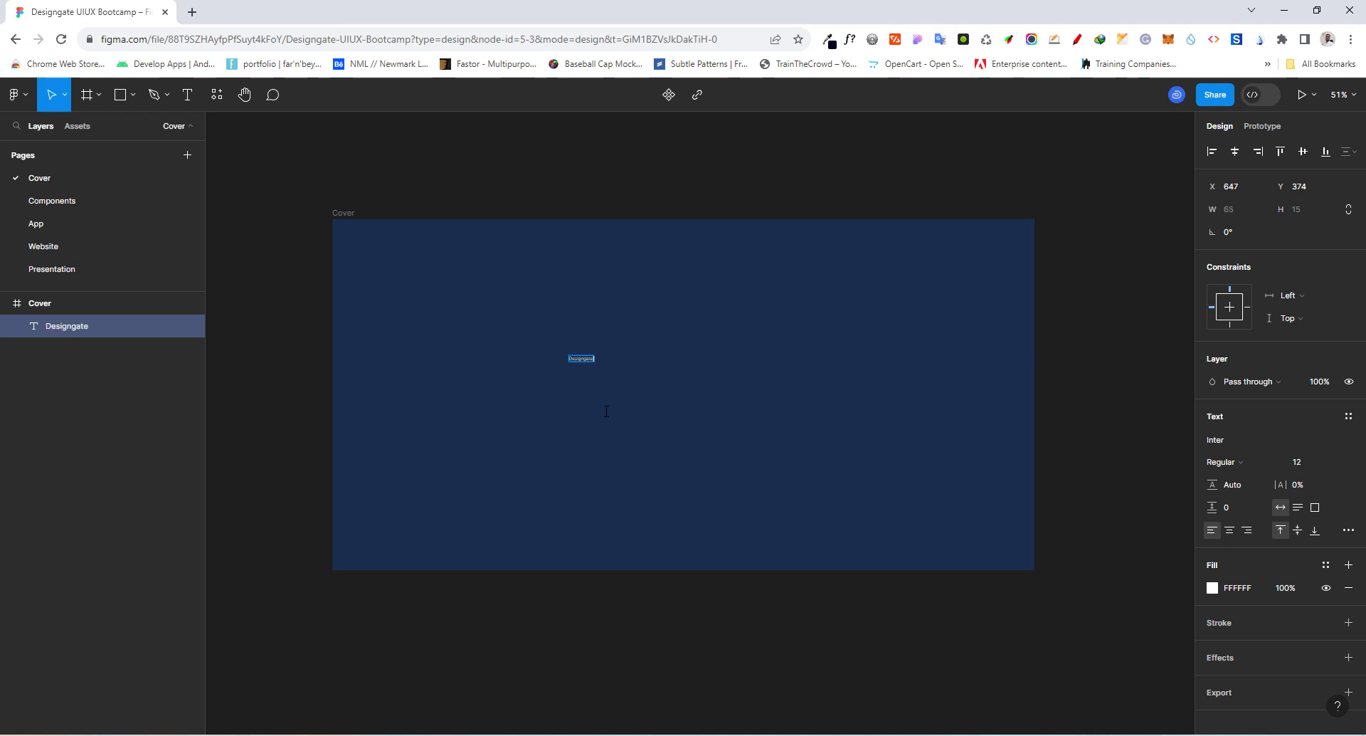
text( UIUX)
key(Return)
text(Bootcamp)
click(667, 363)
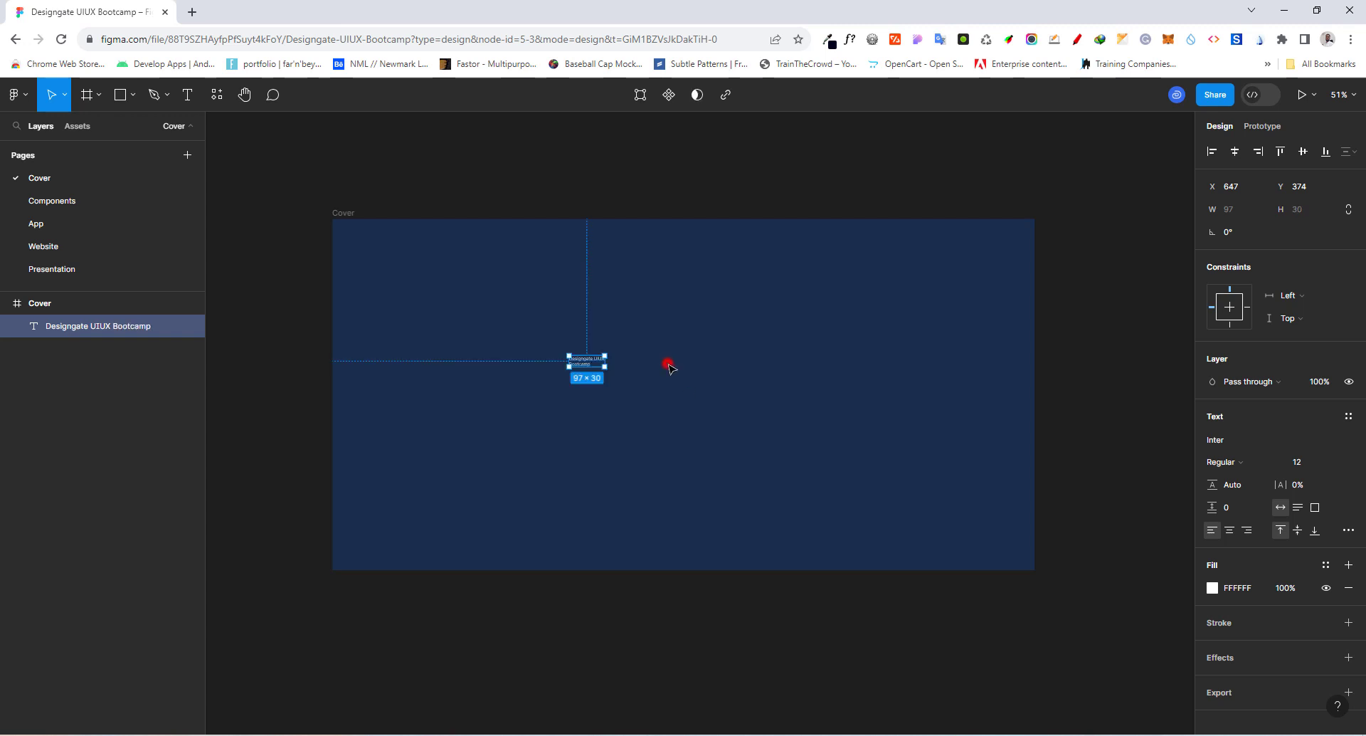
Step: Set the title to size 128 in Bold weight and center it horizontally and vertically in the Cover frame
click(1333, 462)
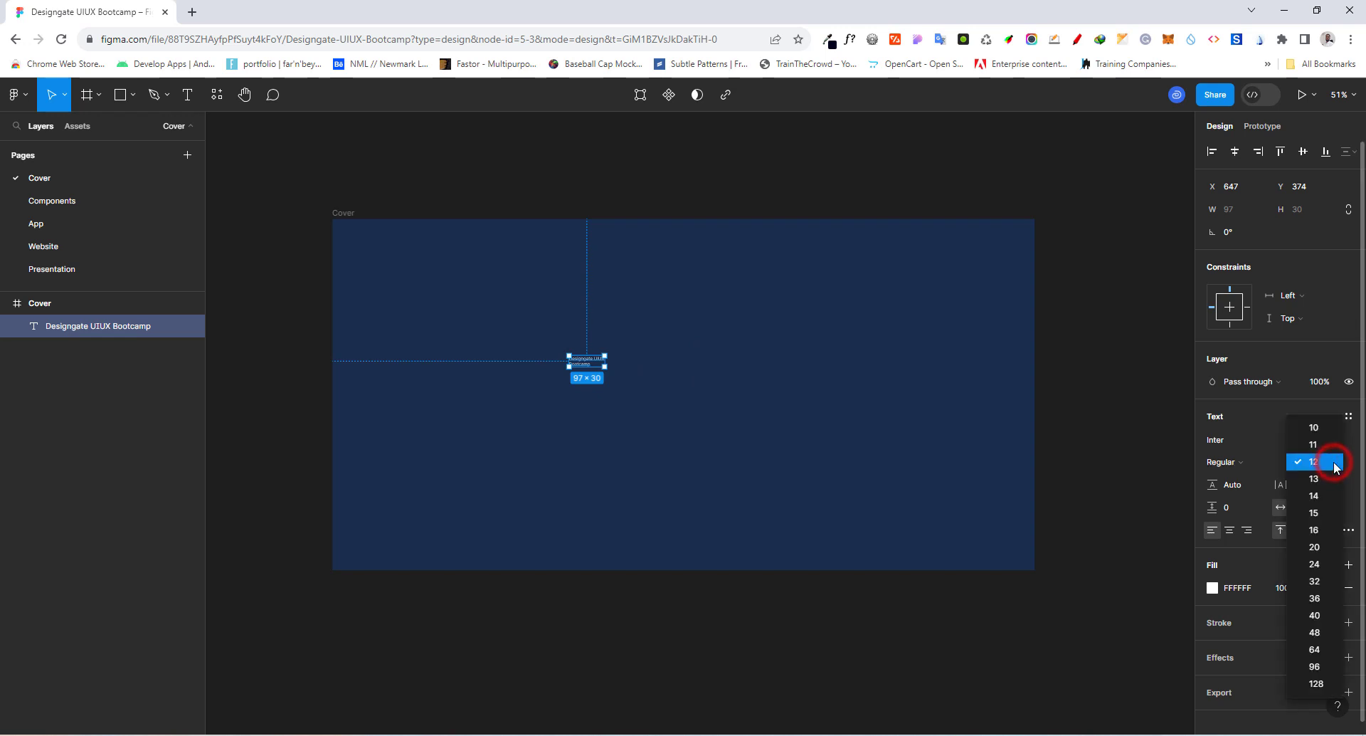
click(1318, 688)
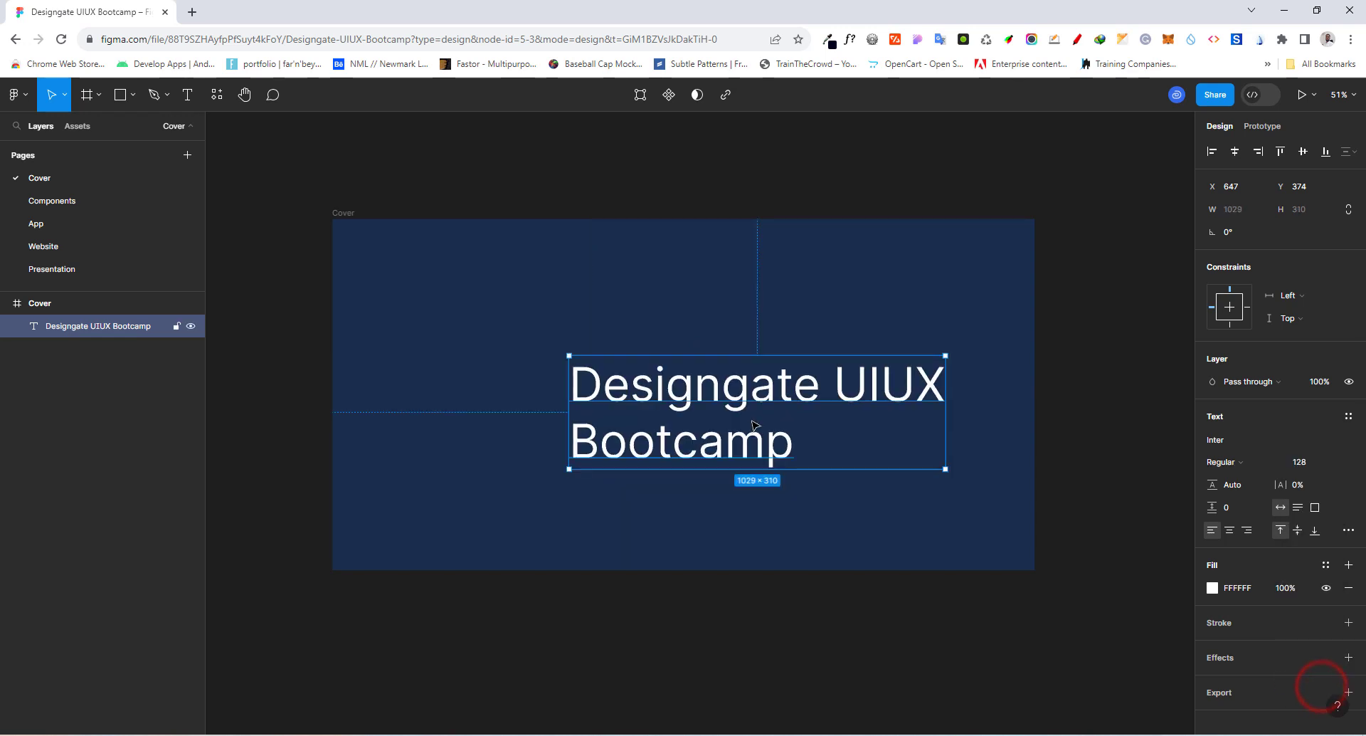
drag(742, 396, 641, 383)
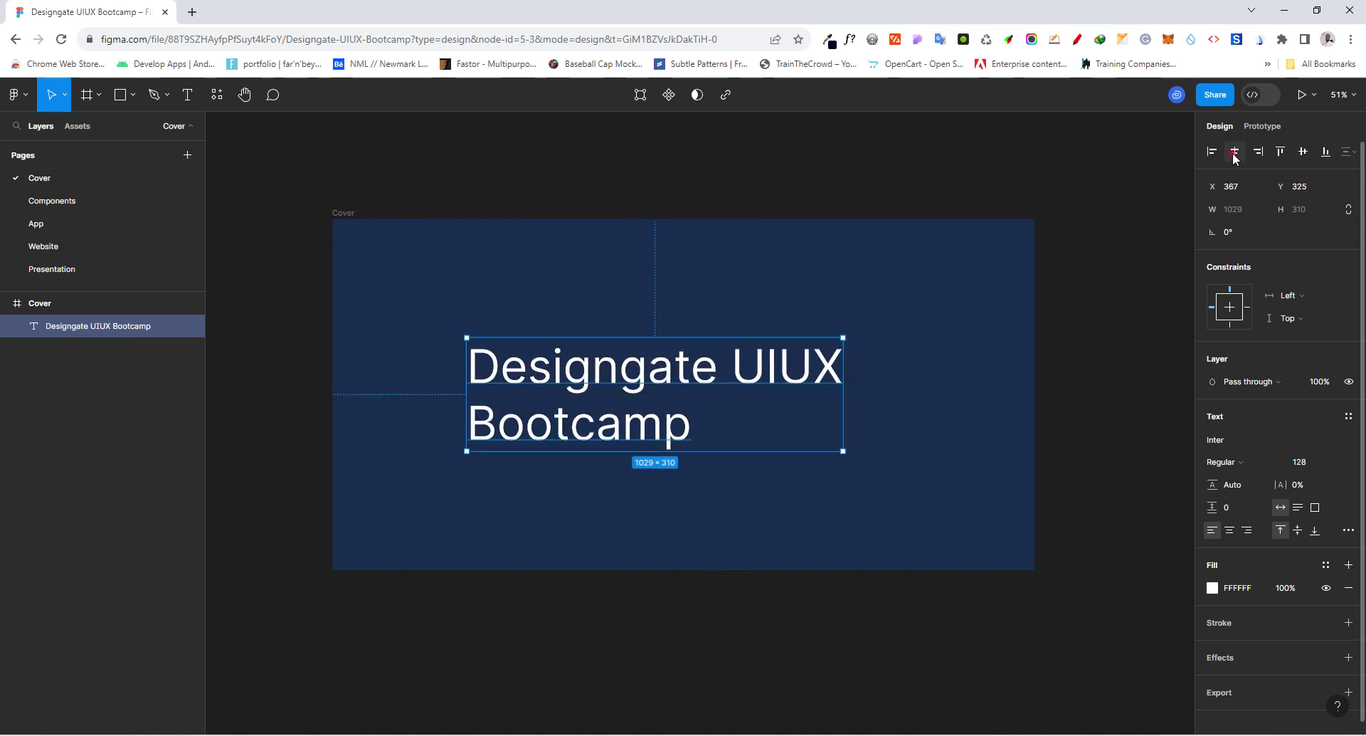
click(1234, 151)
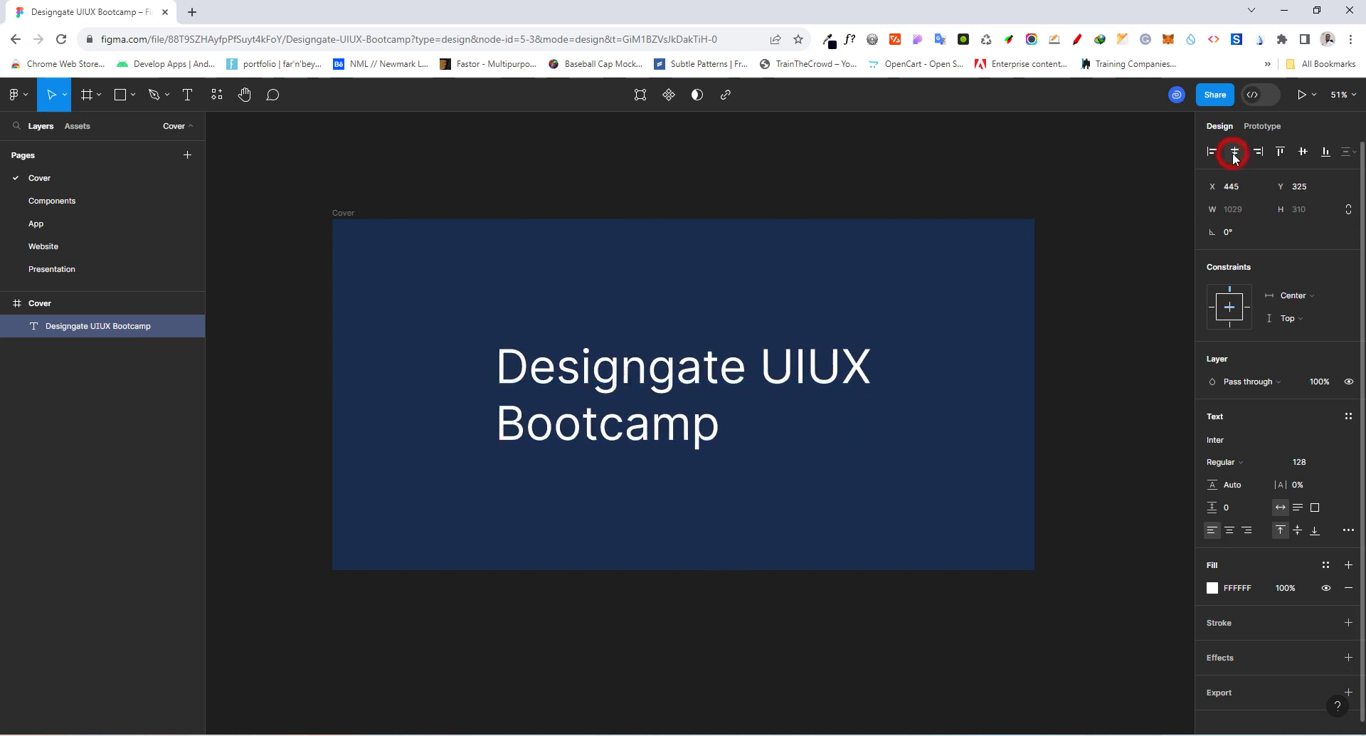
click(1303, 152)
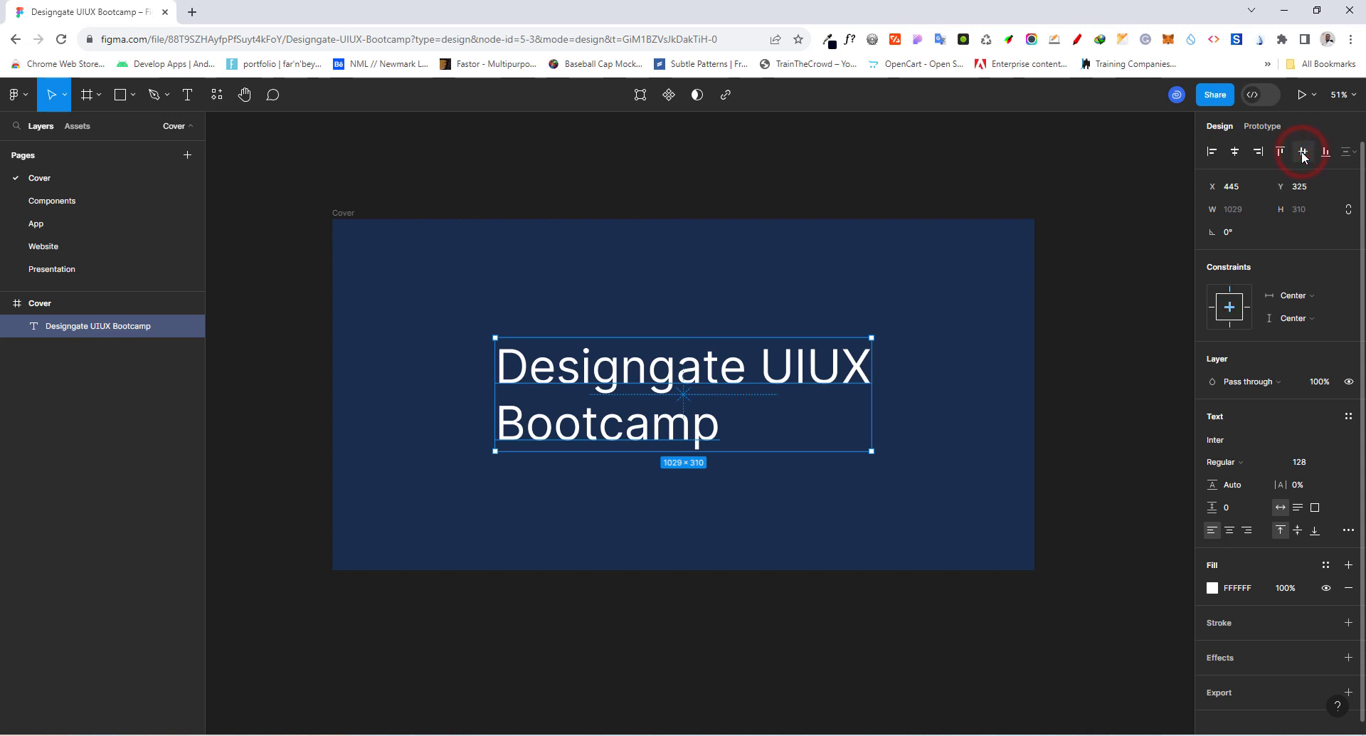
click(1278, 464)
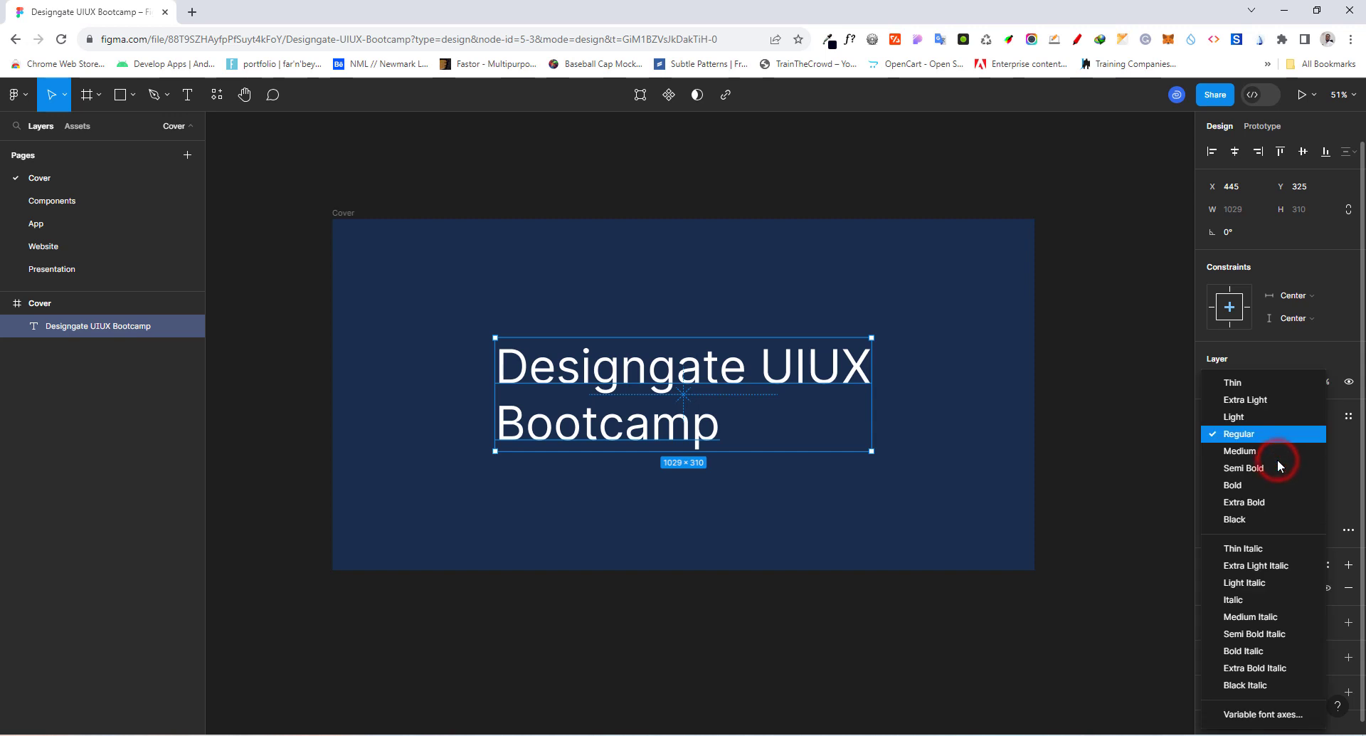
click(1228, 484)
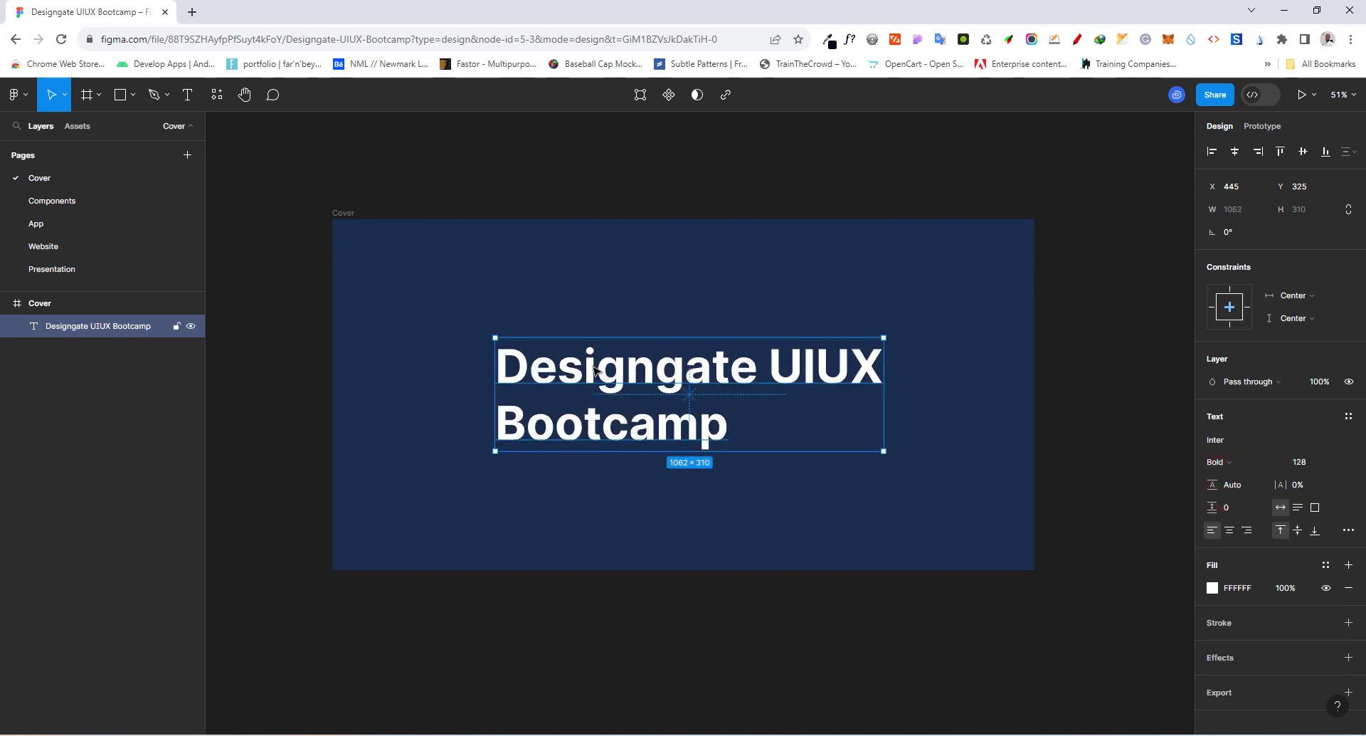
Step: Add a second text with the author's full name below the title in the Cover frame
click(187, 94)
click(509, 500)
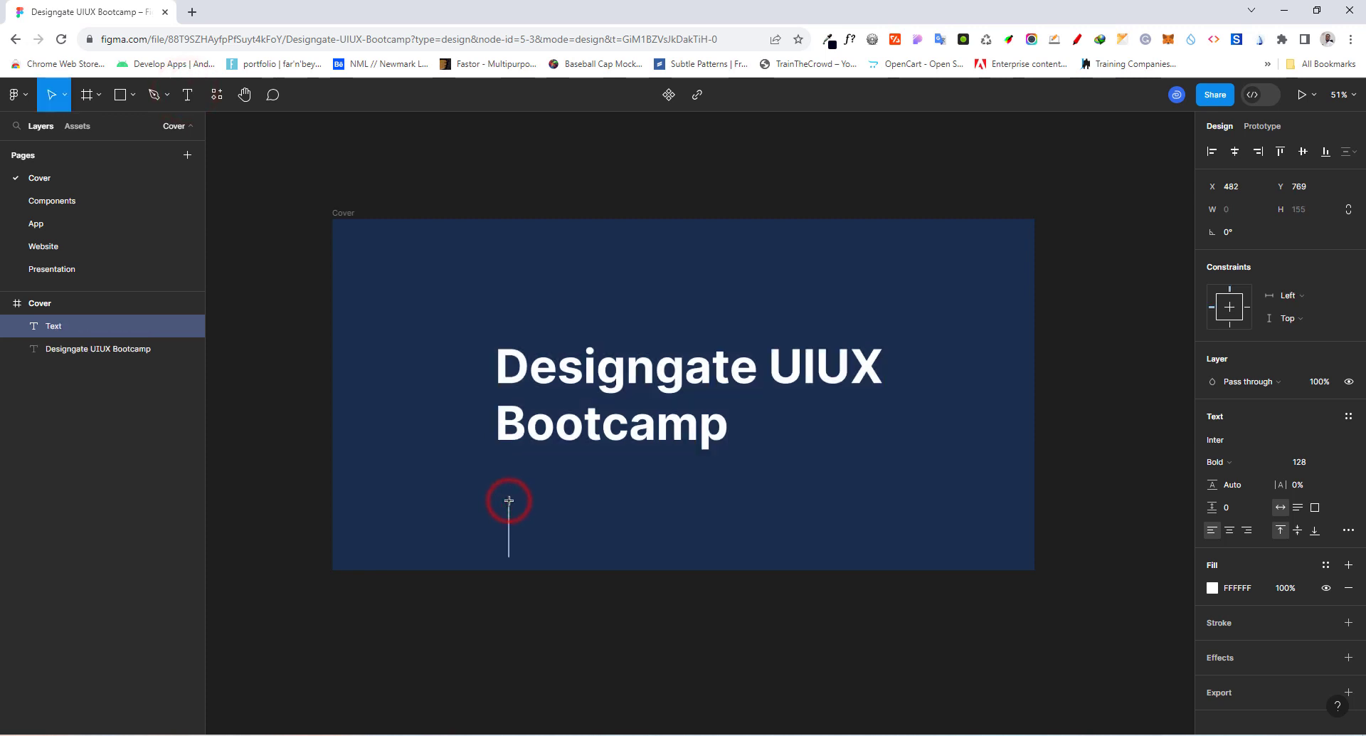
text(W)
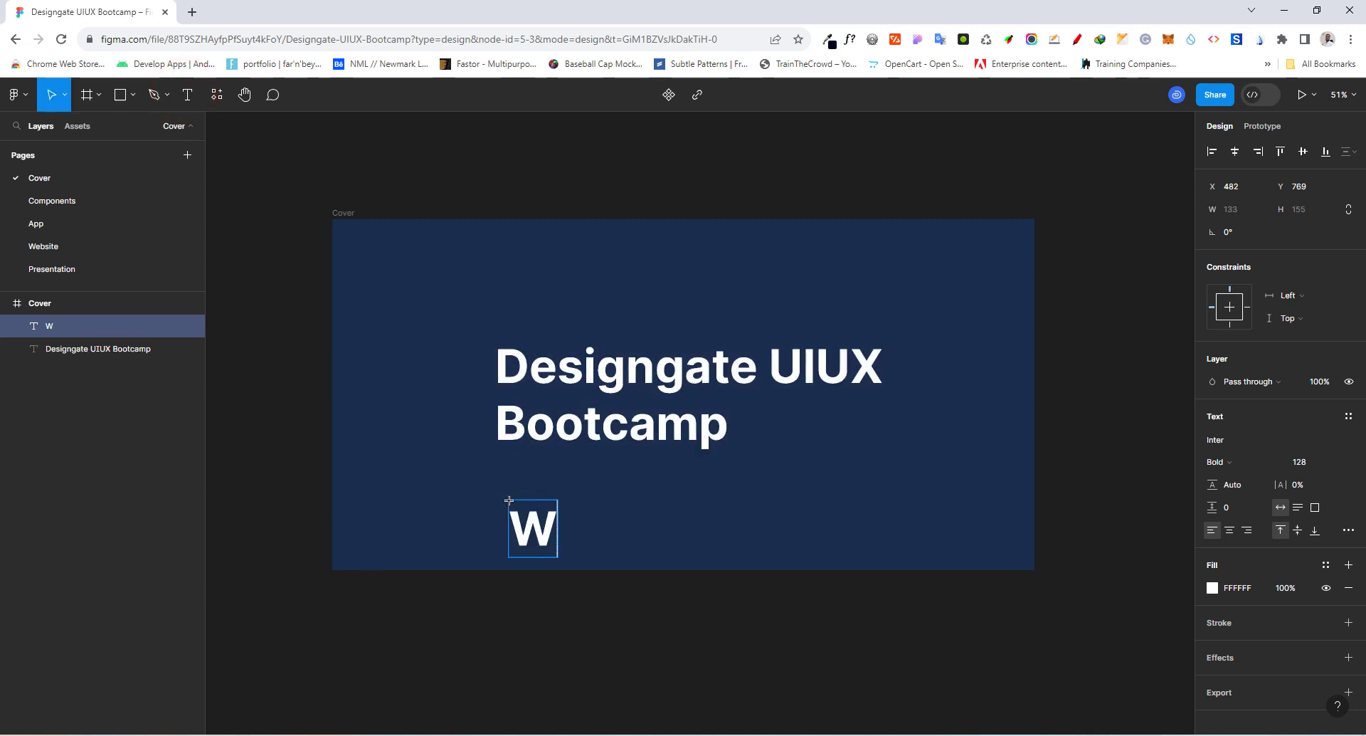
text(ills Ogbu)
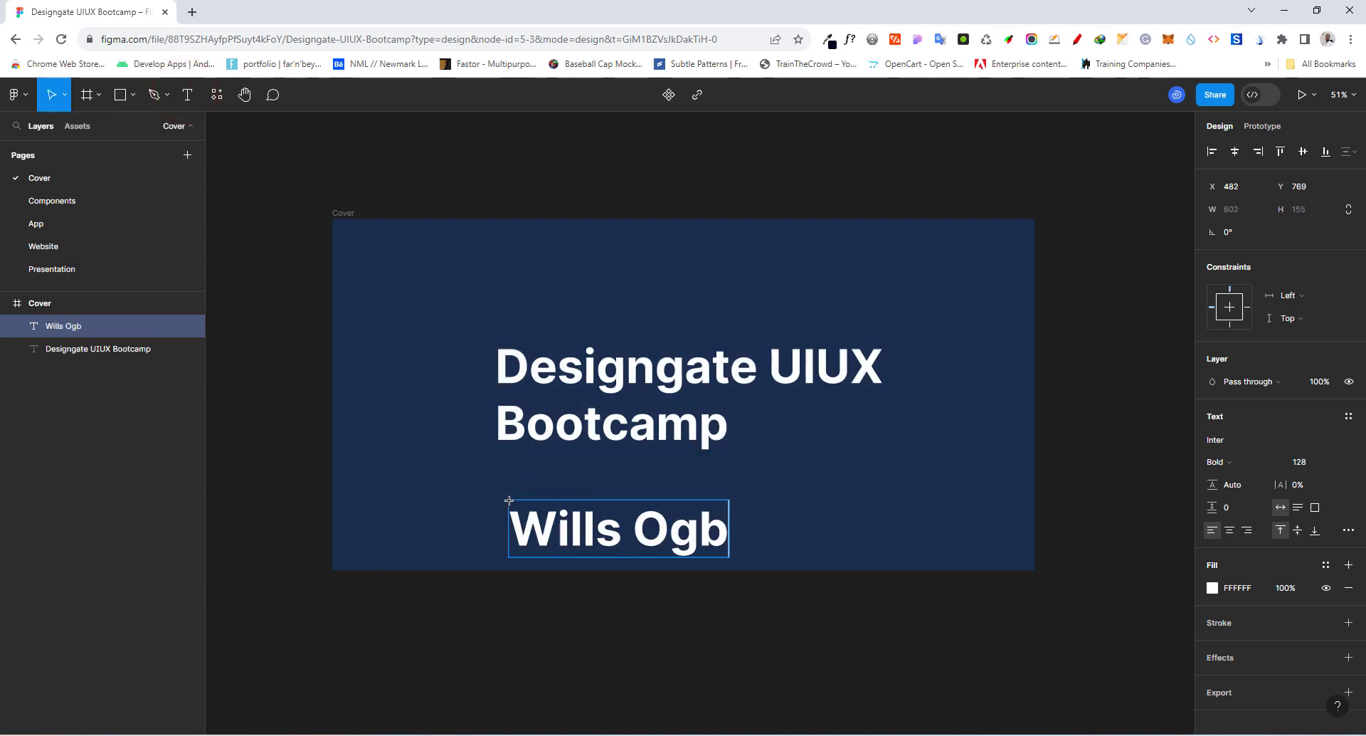
click(965, 517)
Step: Set the author name text to Regular weight and font size 96
click(718, 531)
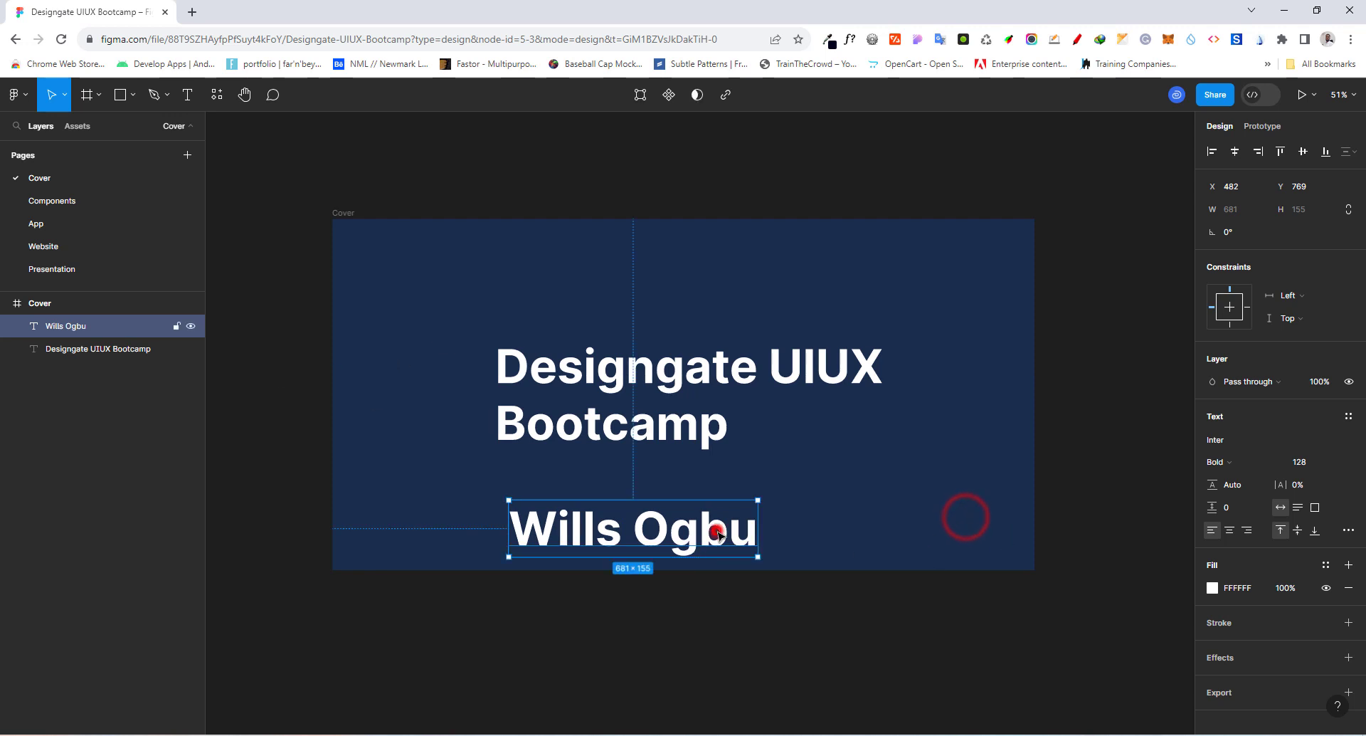
click(1279, 465)
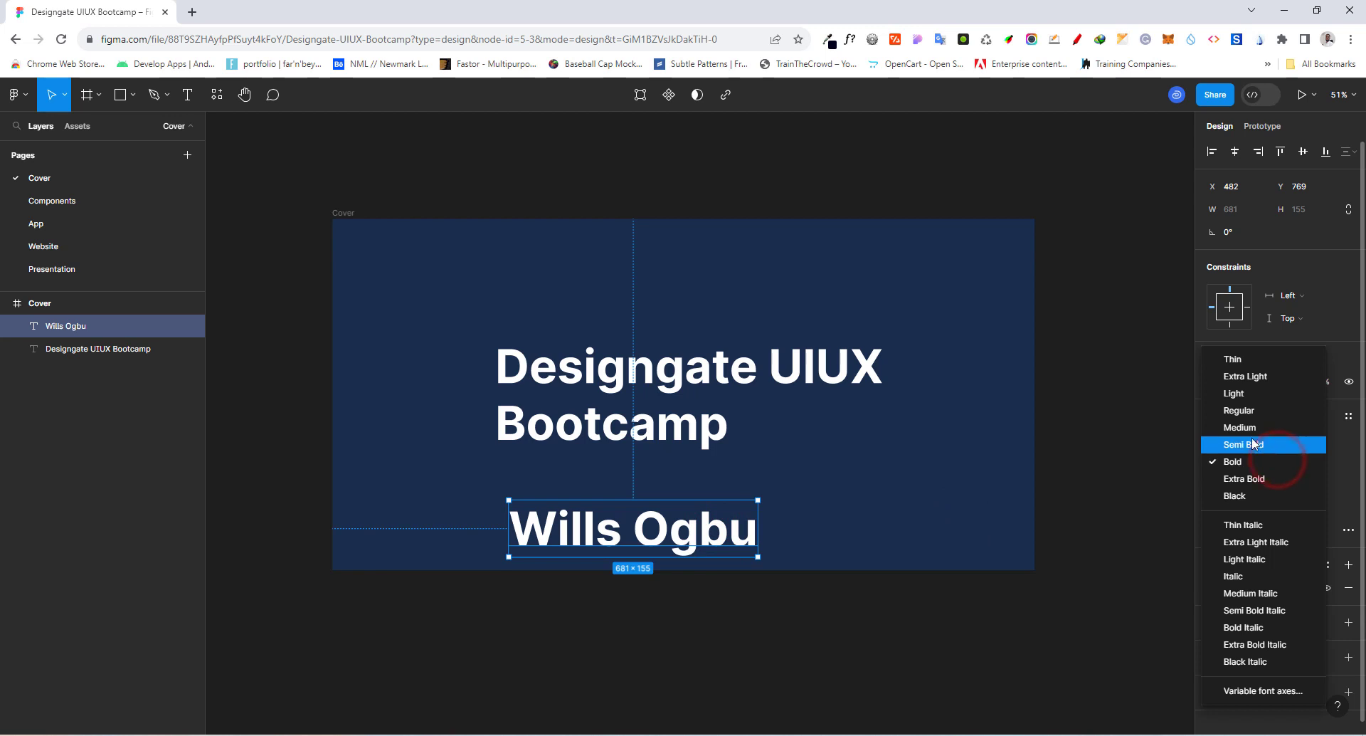
click(1246, 419)
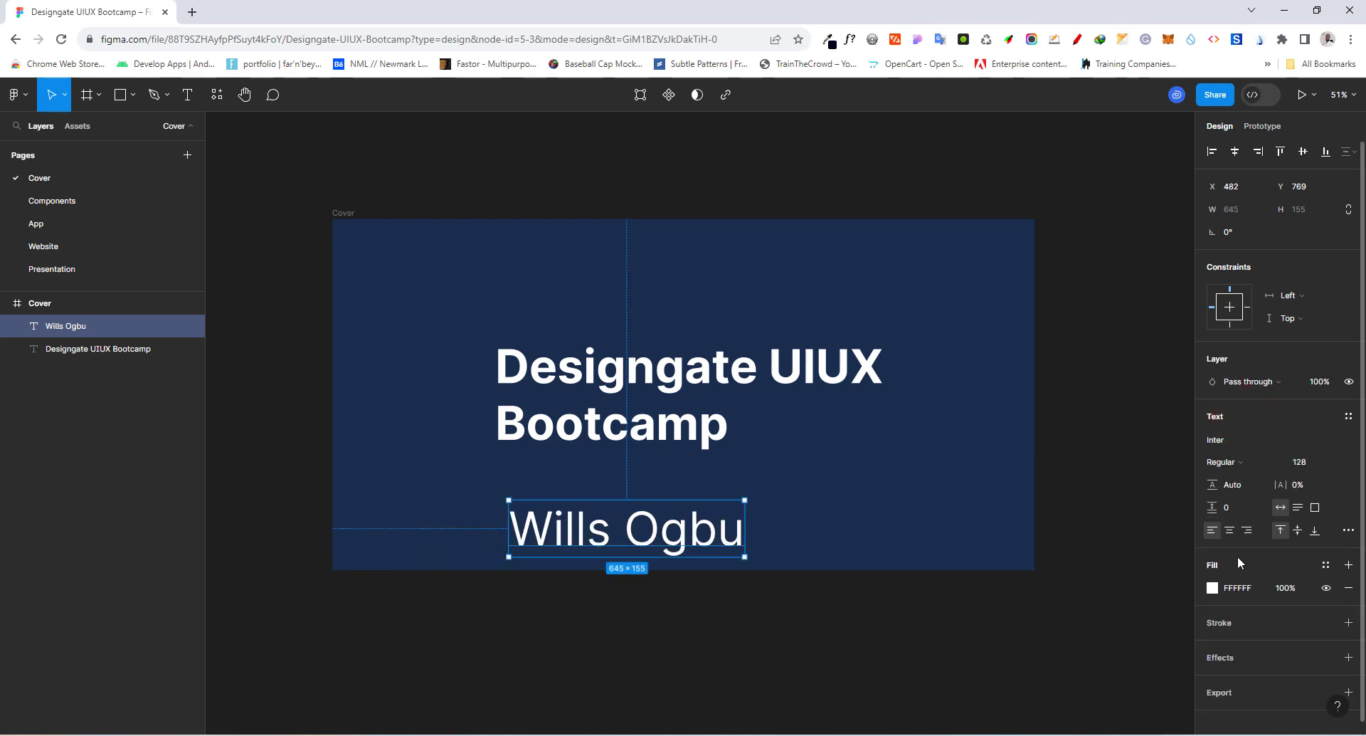
click(1336, 463)
click(1313, 444)
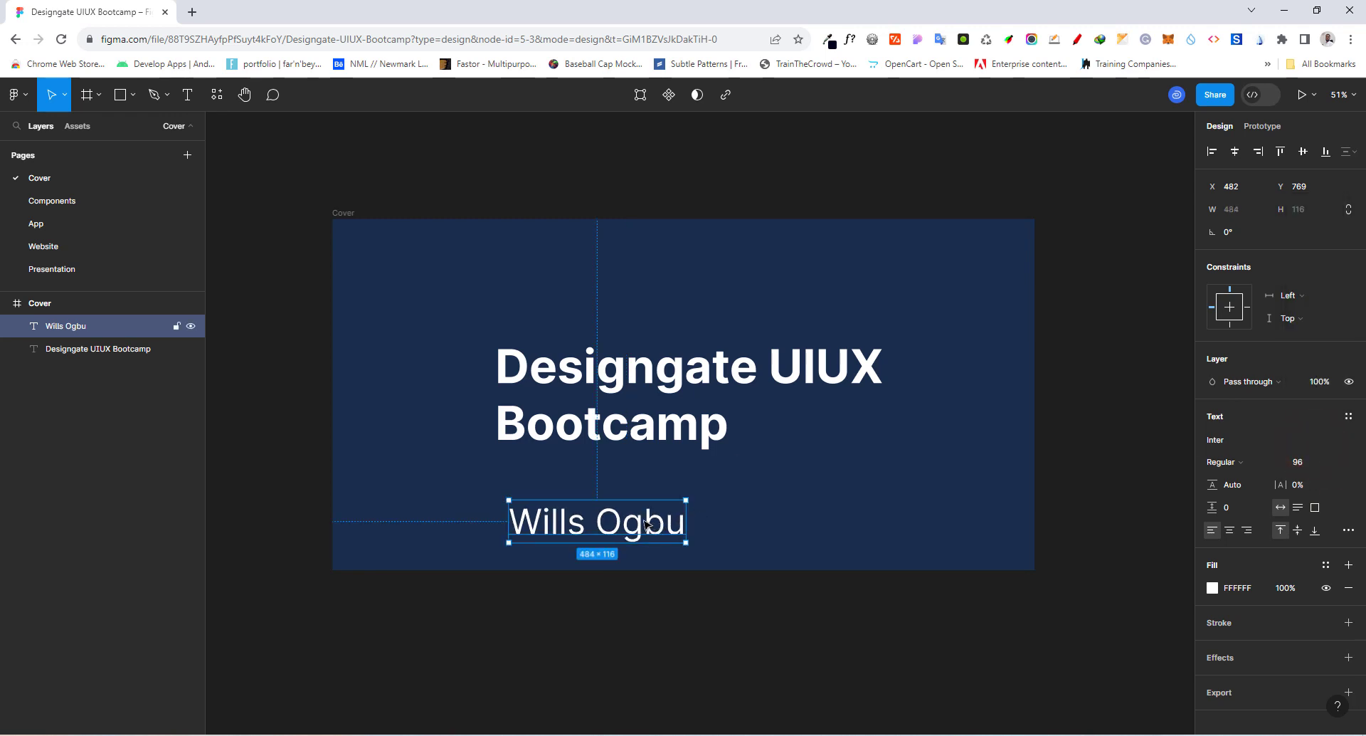
Step: Align the author name with the title's left edge and set the vertical spacing between the two texts to 100
drag(646, 523, 634, 496)
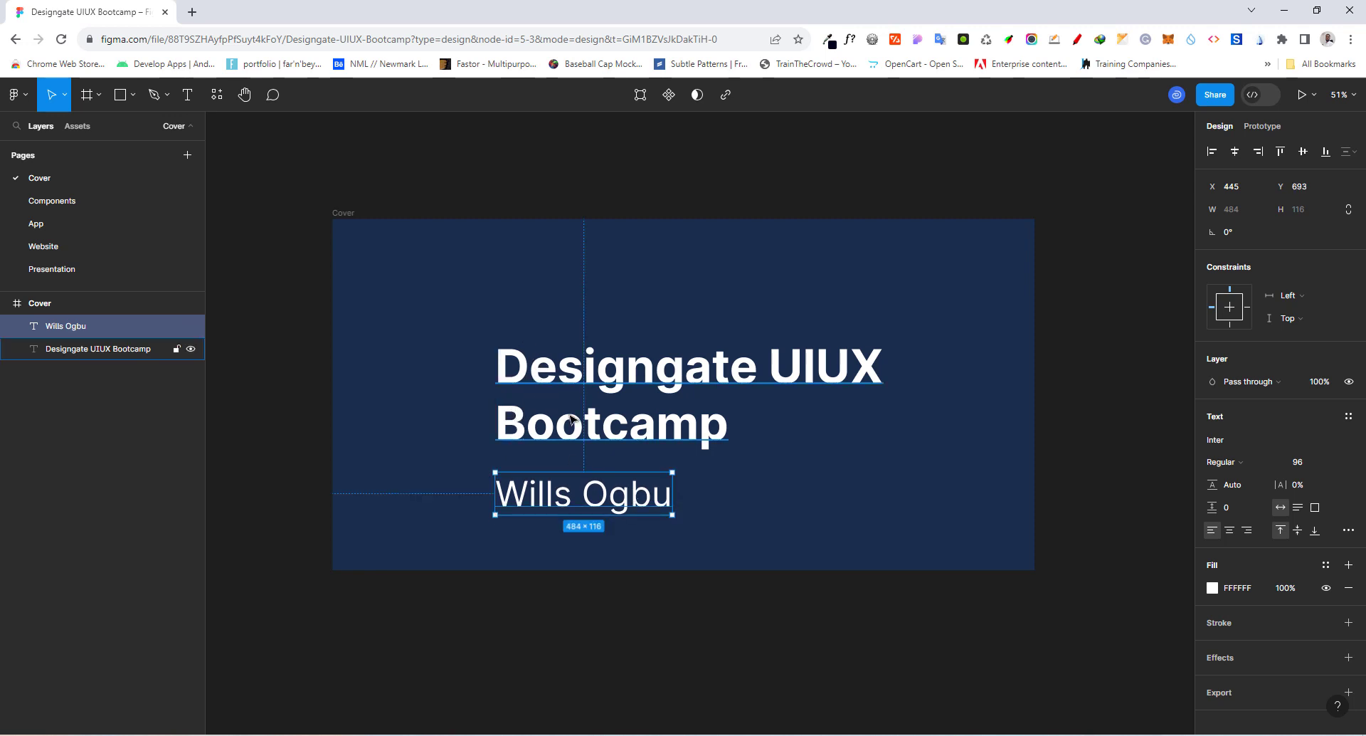
shift+click(641, 430)
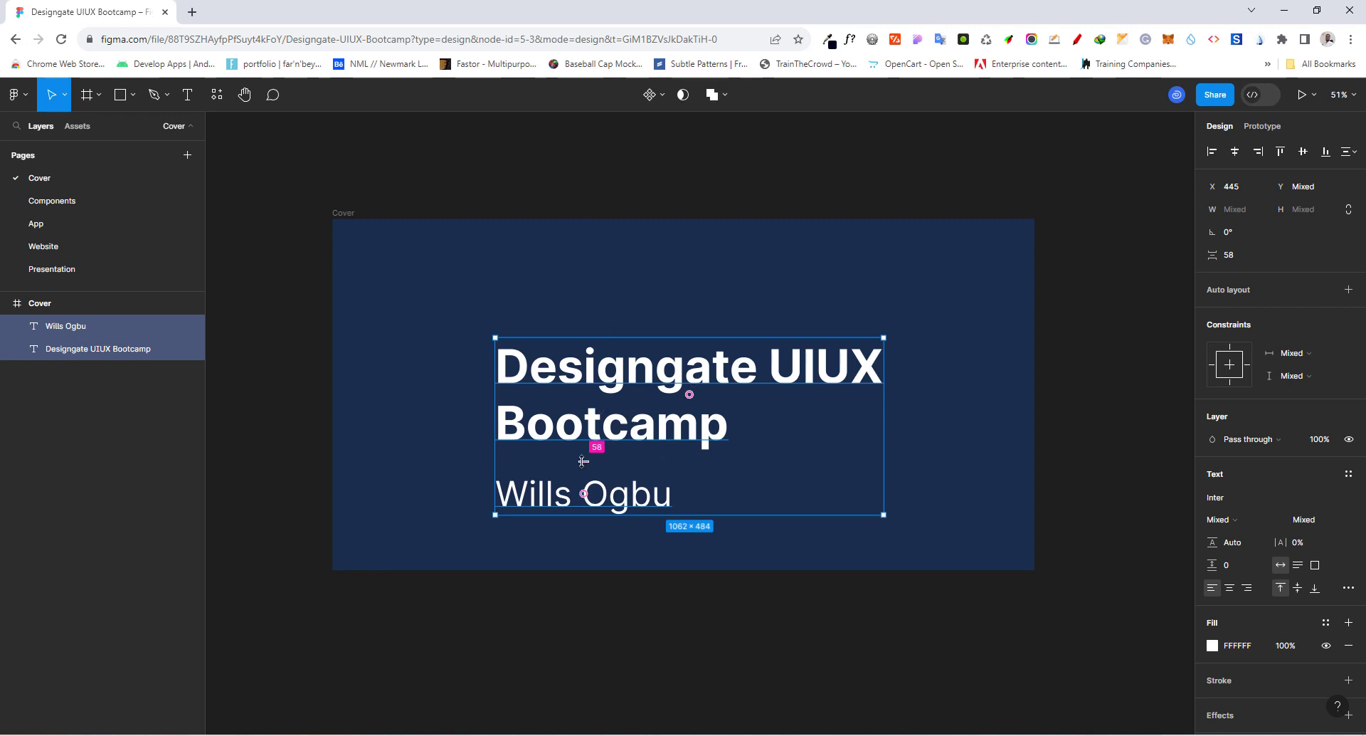
drag(583, 461, 583, 470)
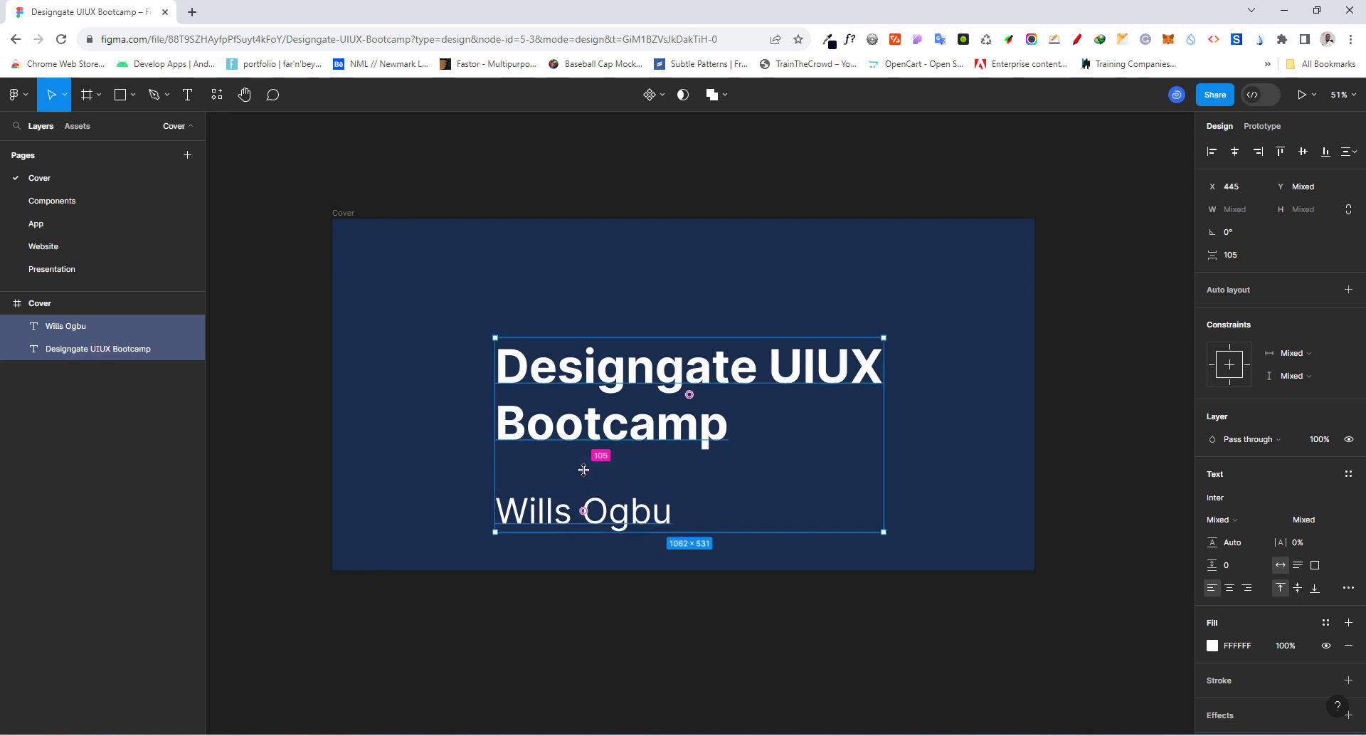
click(1240, 263)
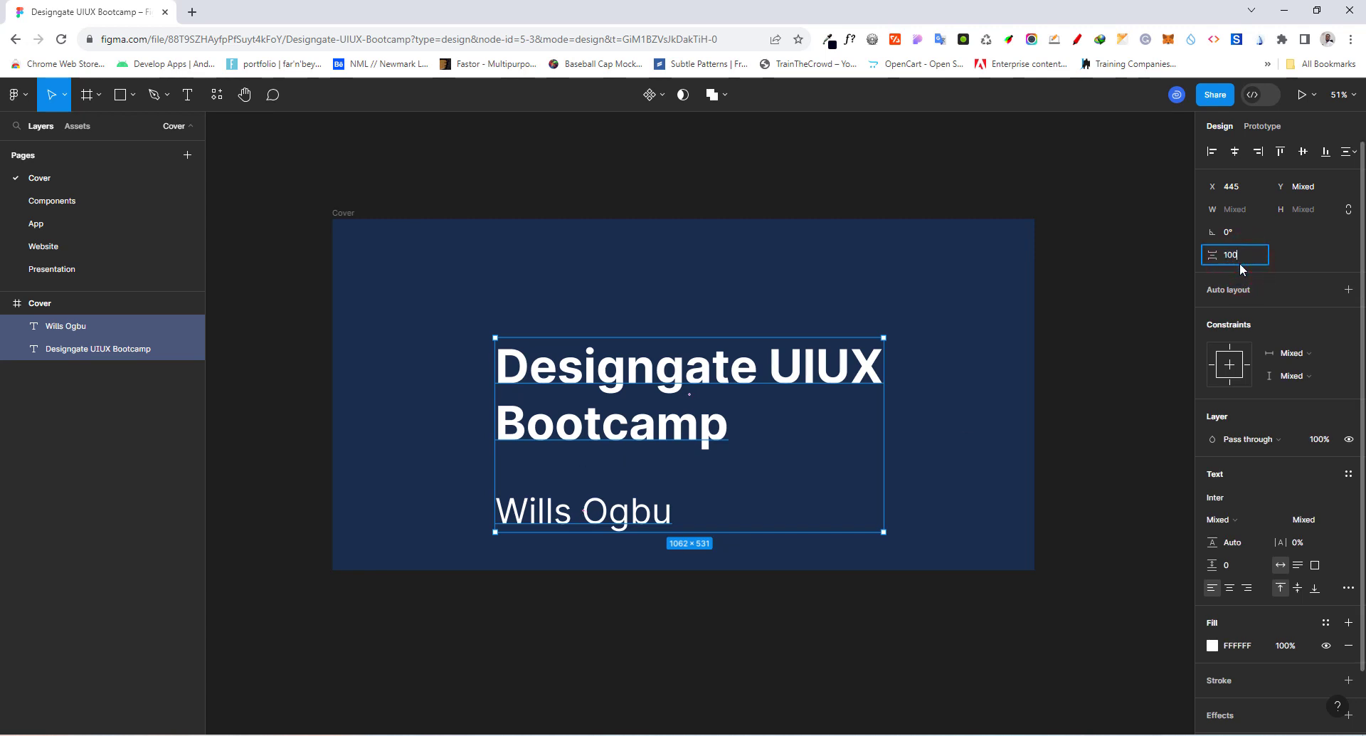
text(100)
key(Return)
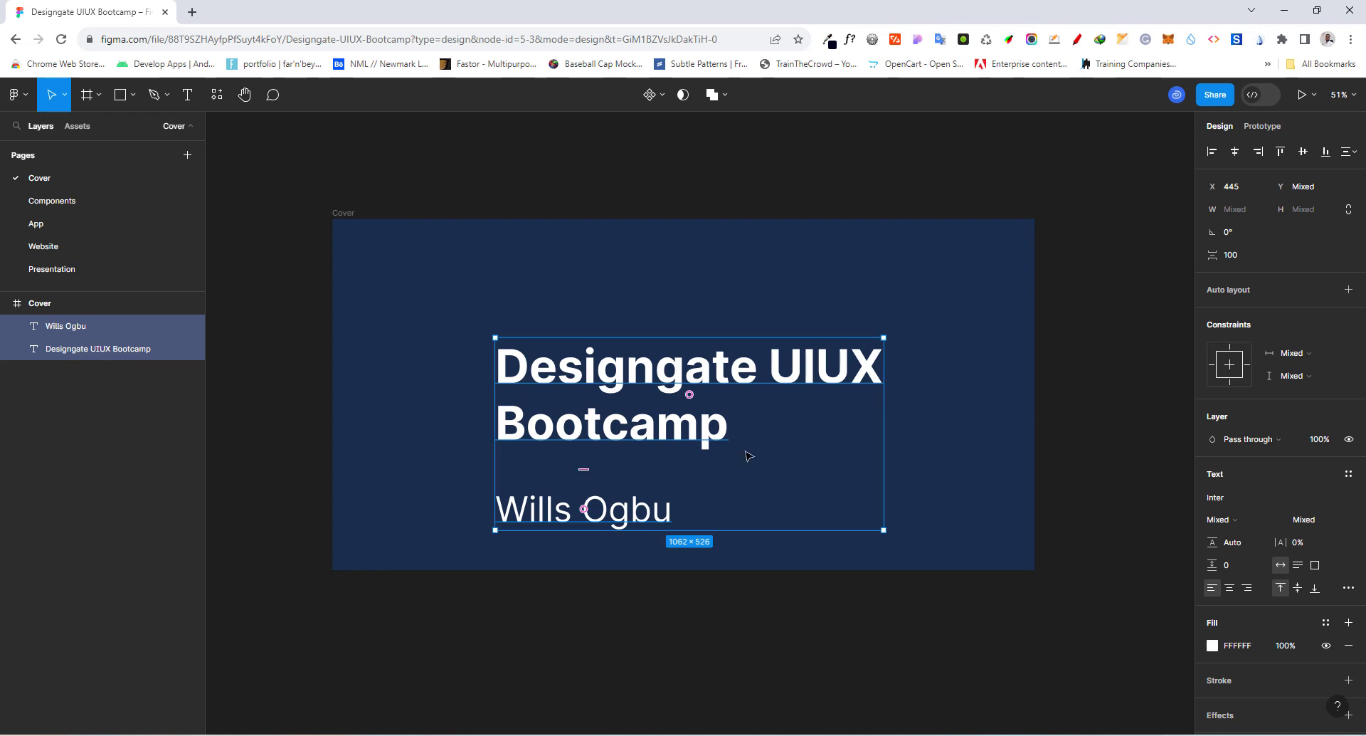
Step: Group the title and author name, and center the group horizontally and vertically in the Cover frame
right_click(704, 429)
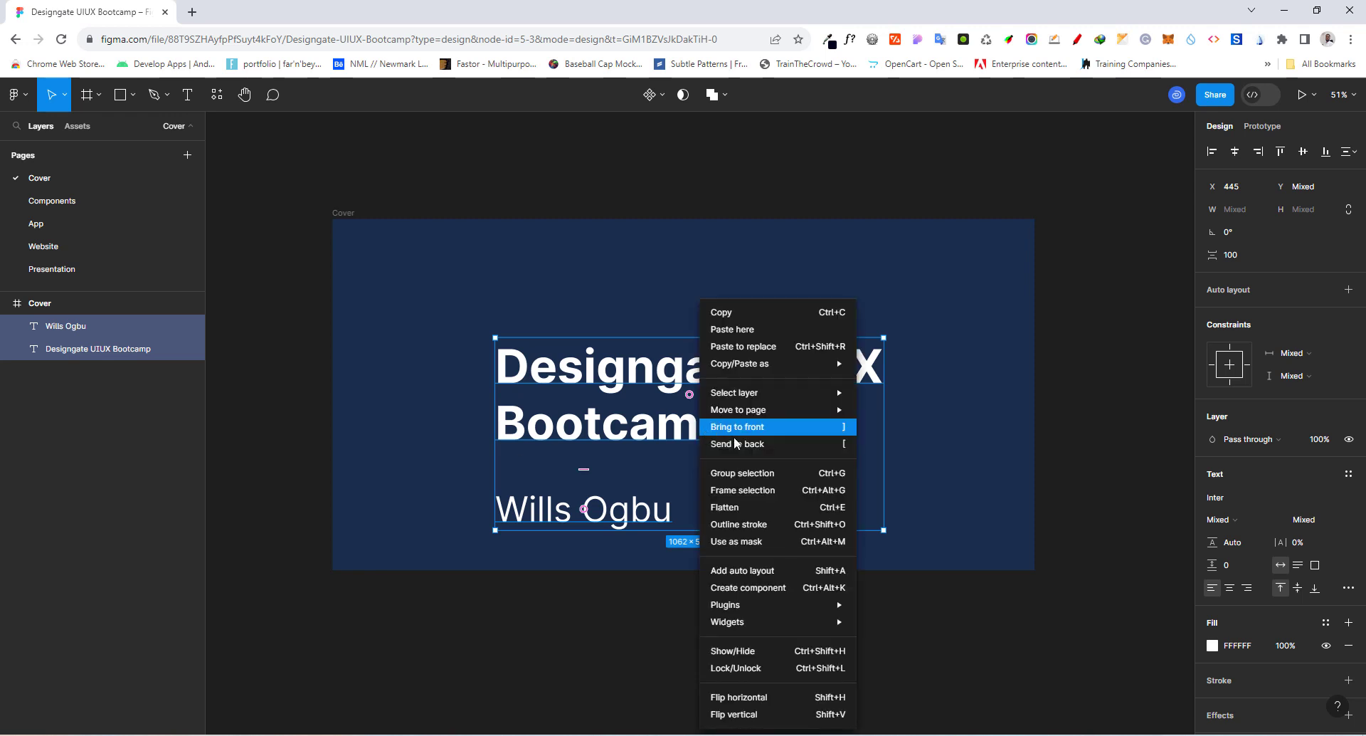
click(763, 474)
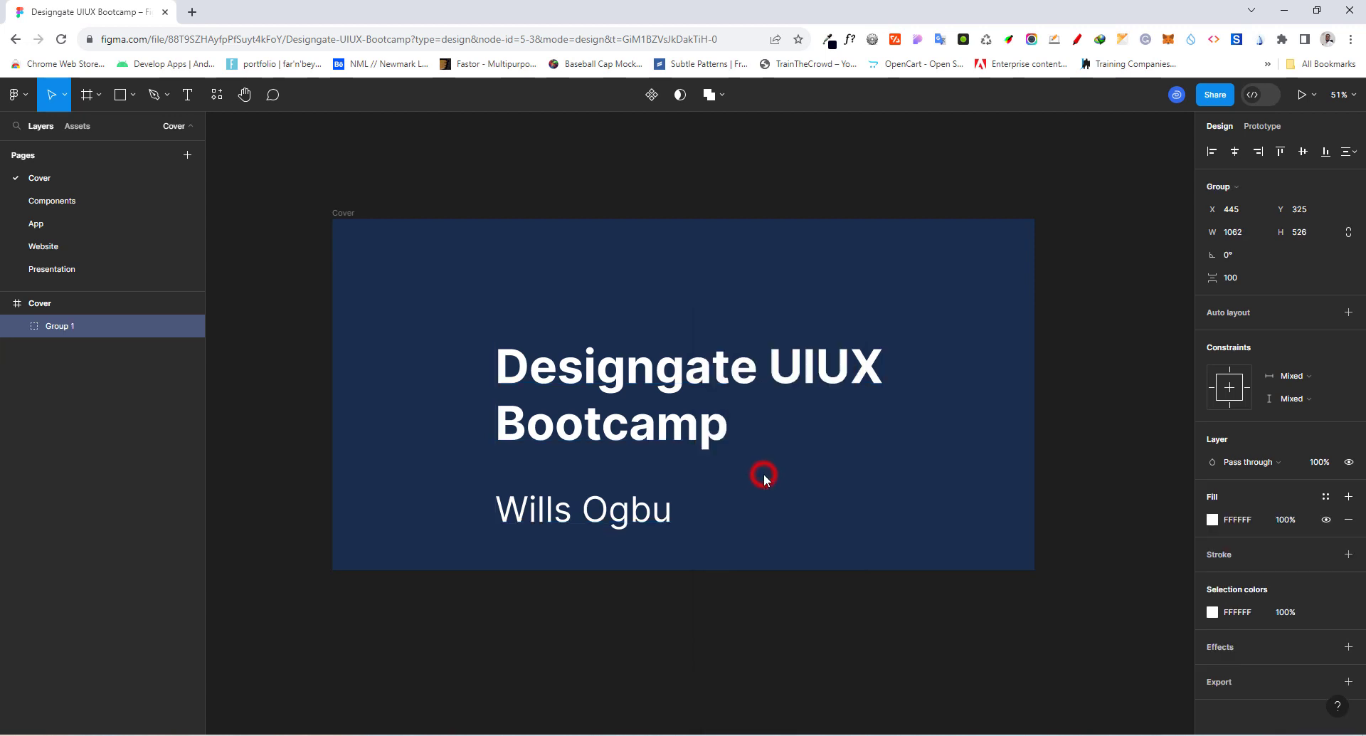
click(1235, 152)
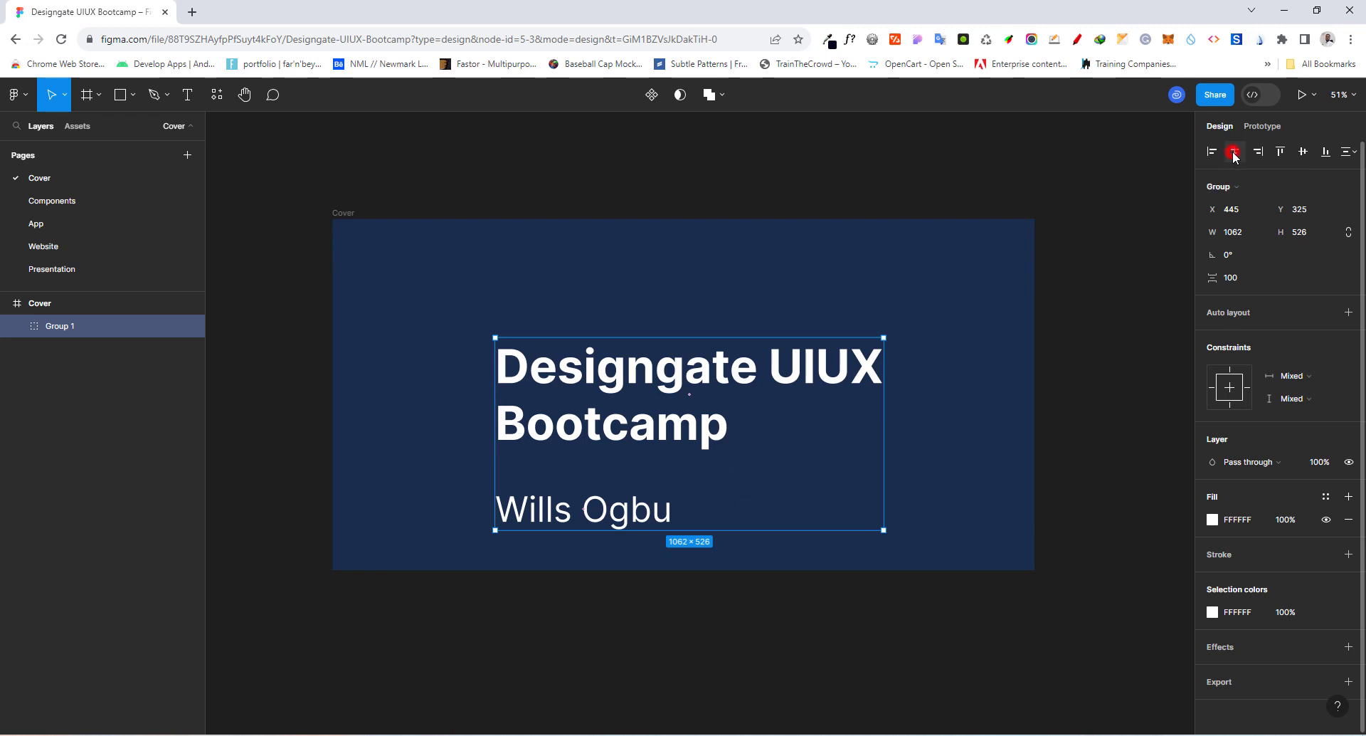
click(1304, 152)
click(981, 427)
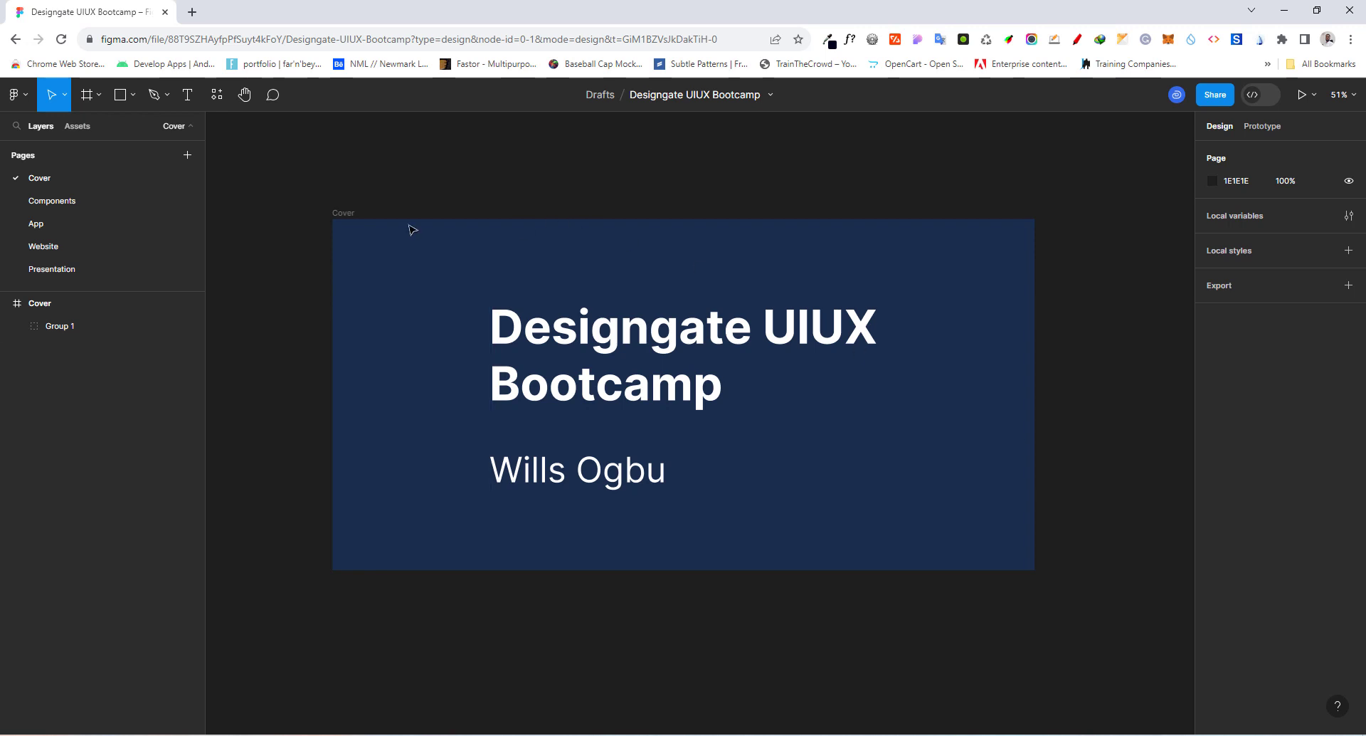
Step: Set the Cover frame as the file's thumbnail and go back to the files overview
click(334, 214)
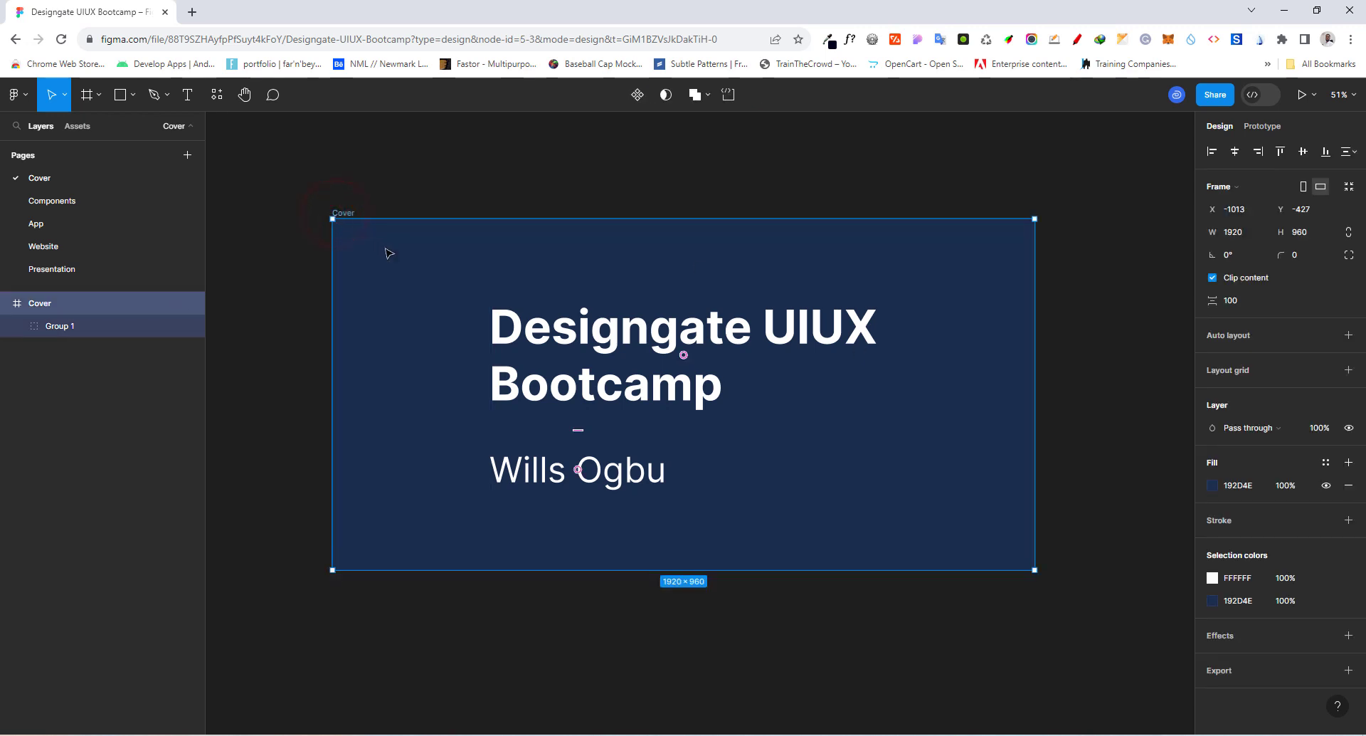
right_click(413, 267)
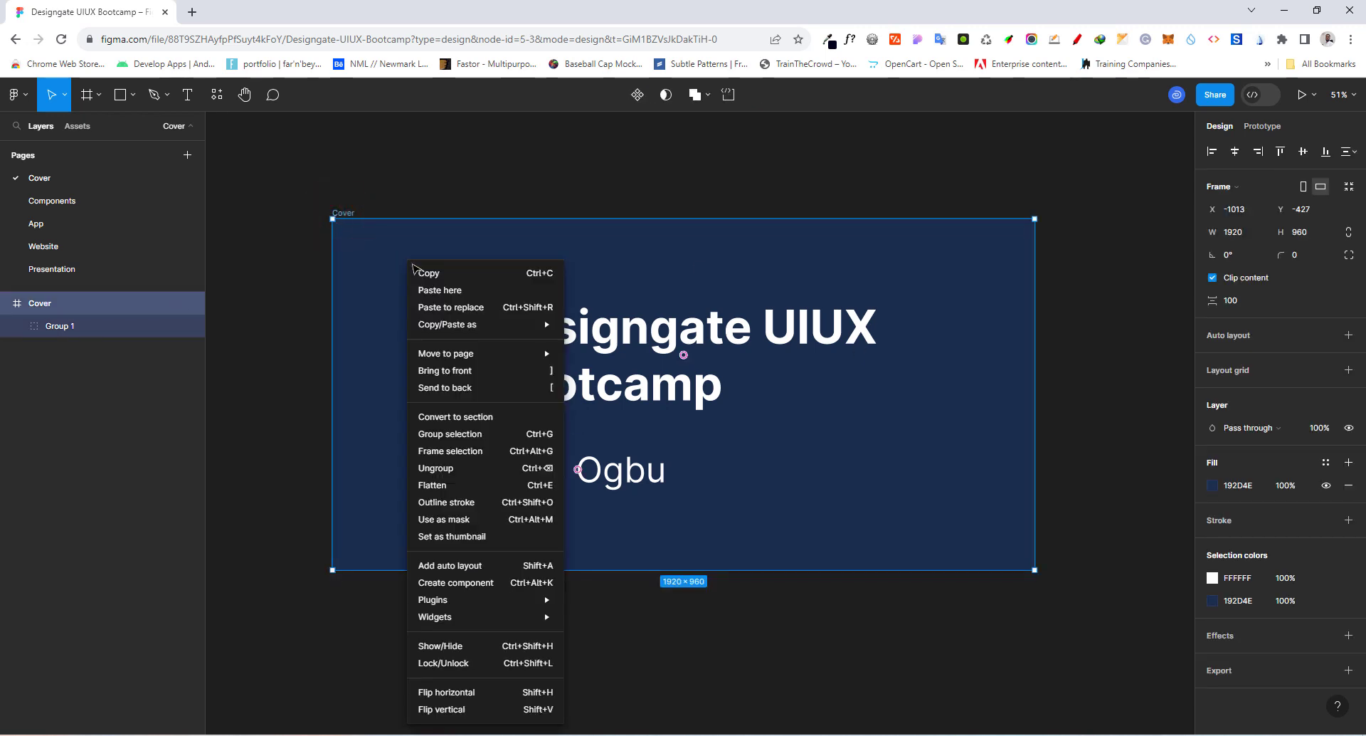
click(463, 537)
click(732, 186)
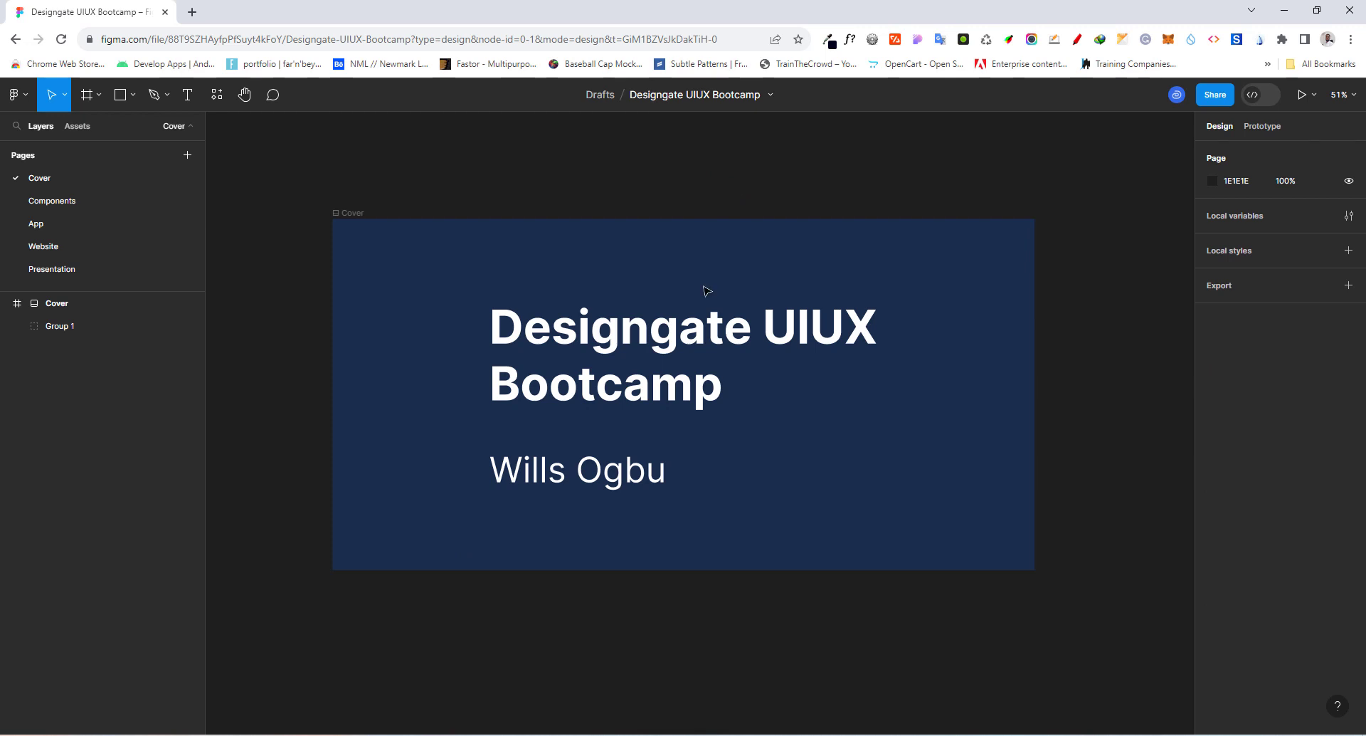
click(22, 97)
click(24, 125)
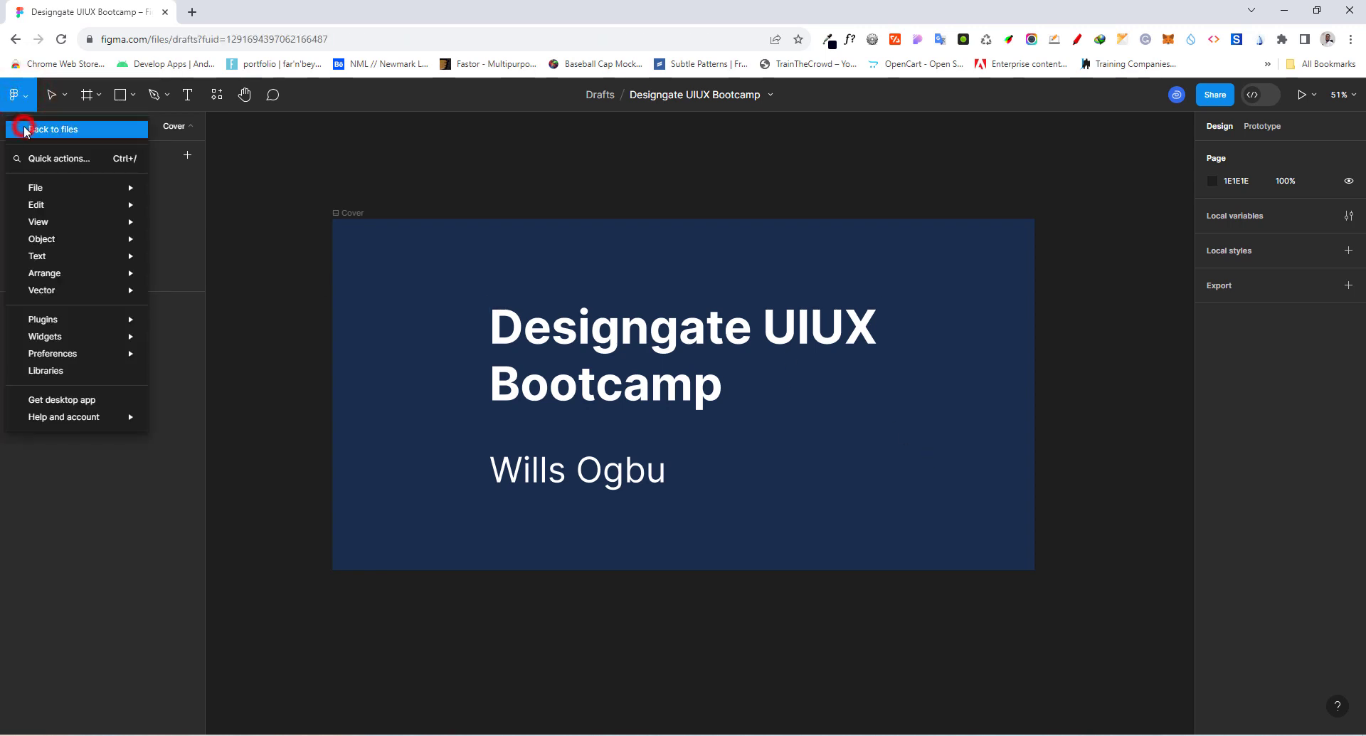